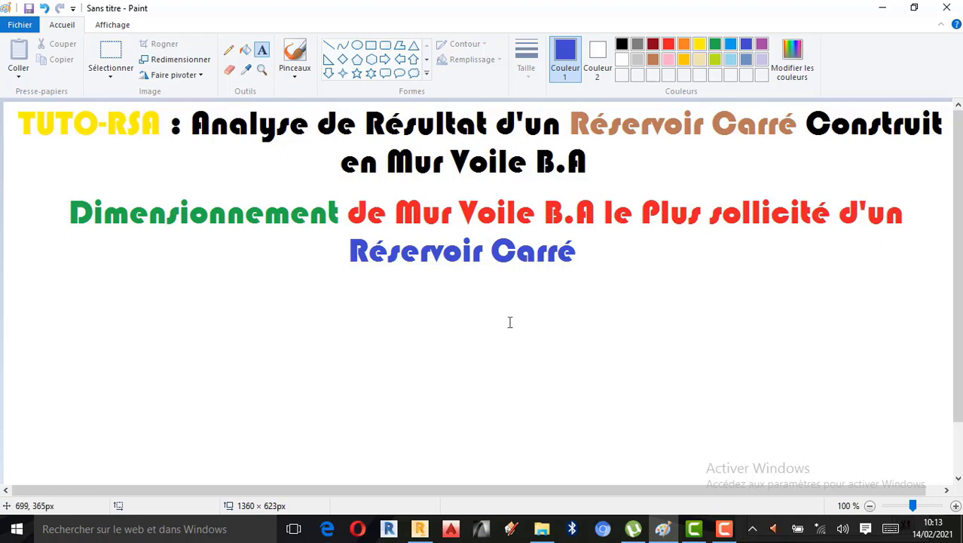
Step: Switch to Robot Structural Analysis, turn off the yy moments map on the panels and close the map settings
left_click(422, 534)
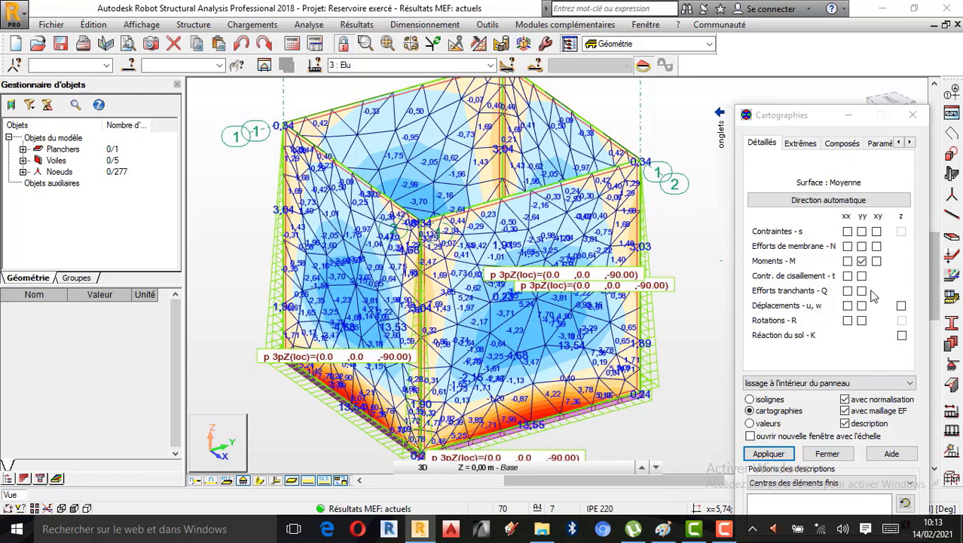
left_click(861, 261)
left_click(770, 455)
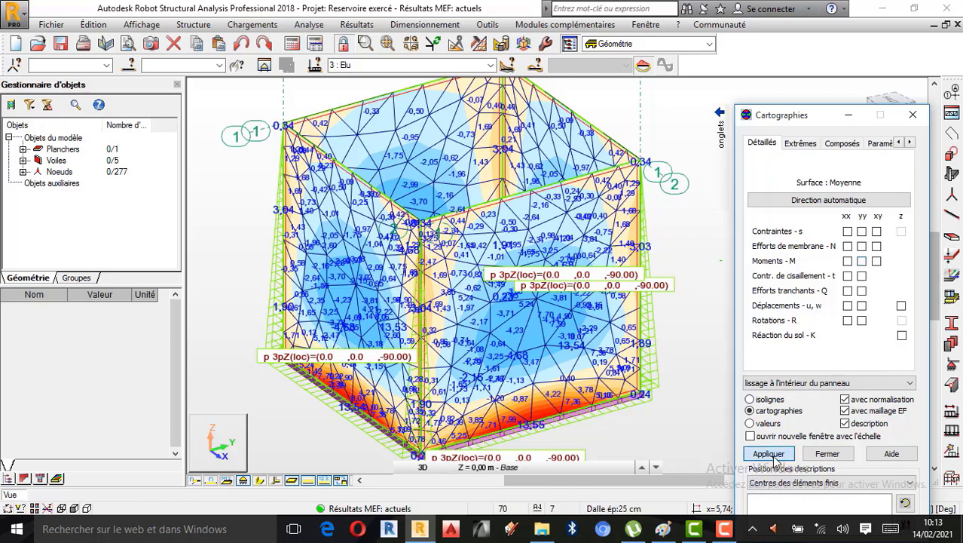
left_click(913, 115)
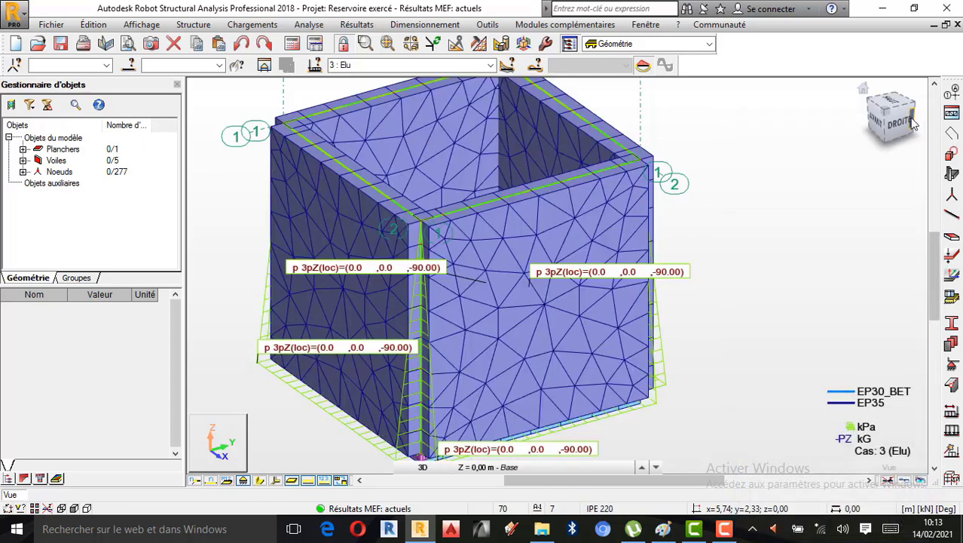
Step: Select the tank wall voile_5 on the right-hand (DROITE) side and isolate it in its own view
left_click(560, 344)
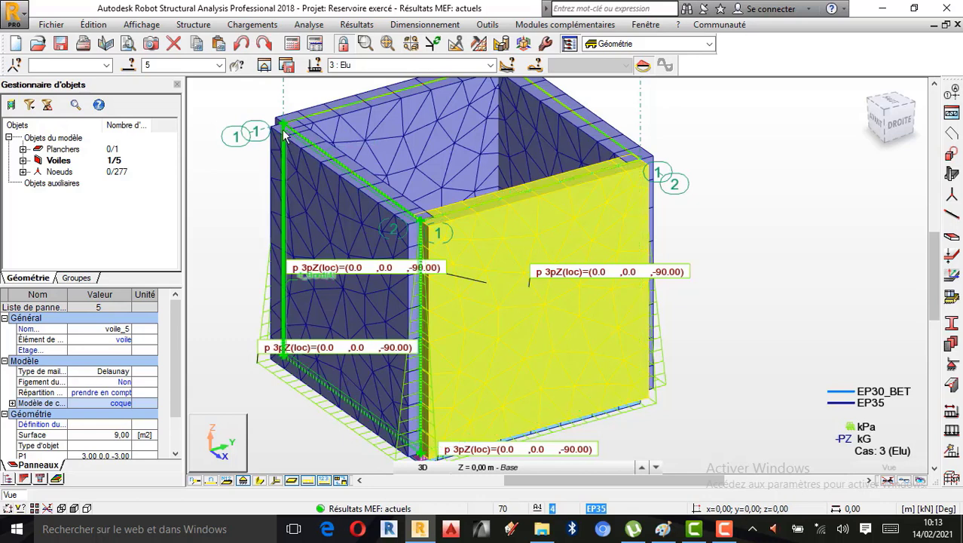
left_click(263, 66)
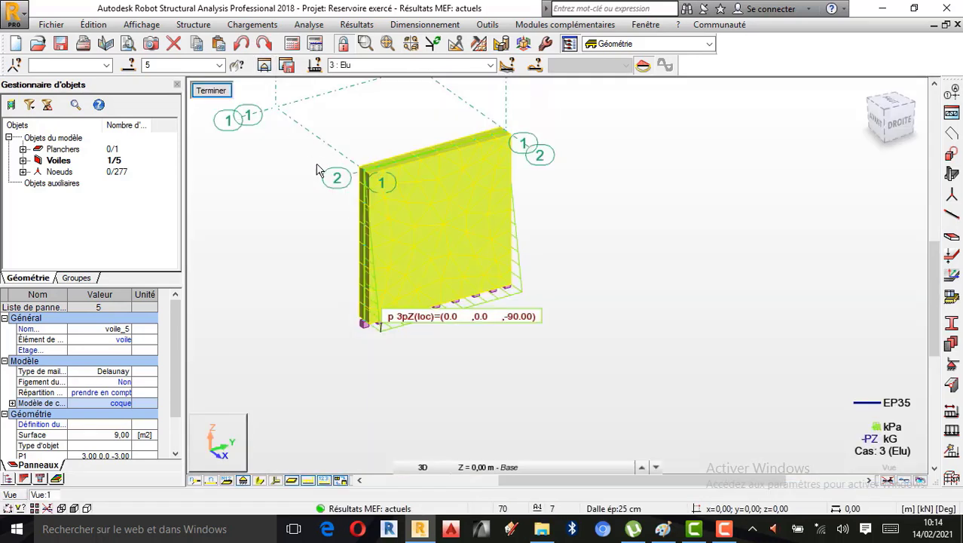
scroll(327, 189, "up", 3)
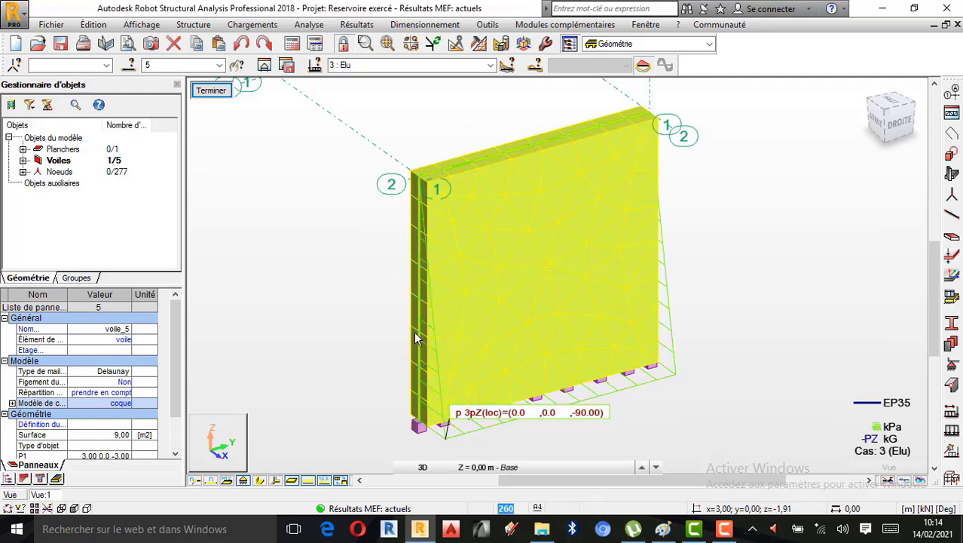
scroll(415, 333, "up", 1)
scroll(490, 332, "down", 1)
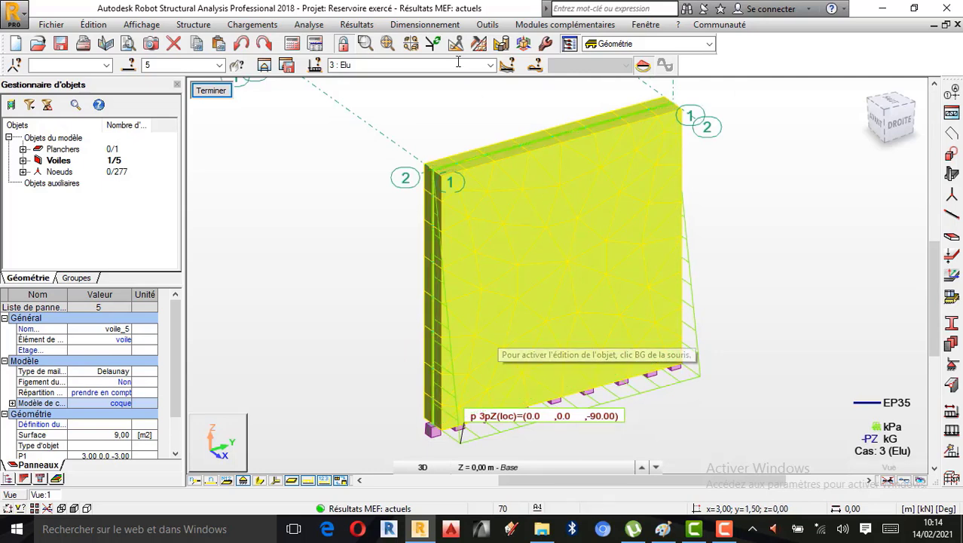
left_click(426, 25)
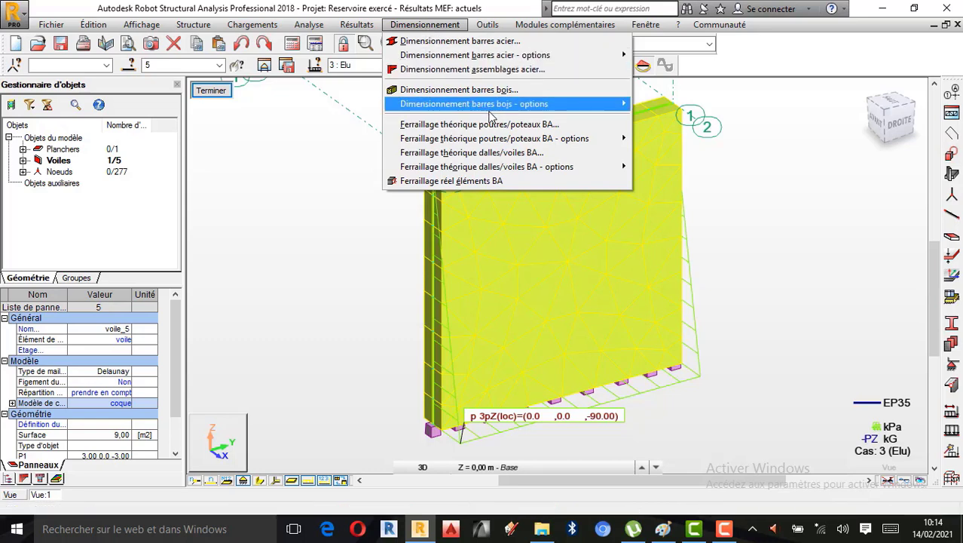
mouse_move(494, 143)
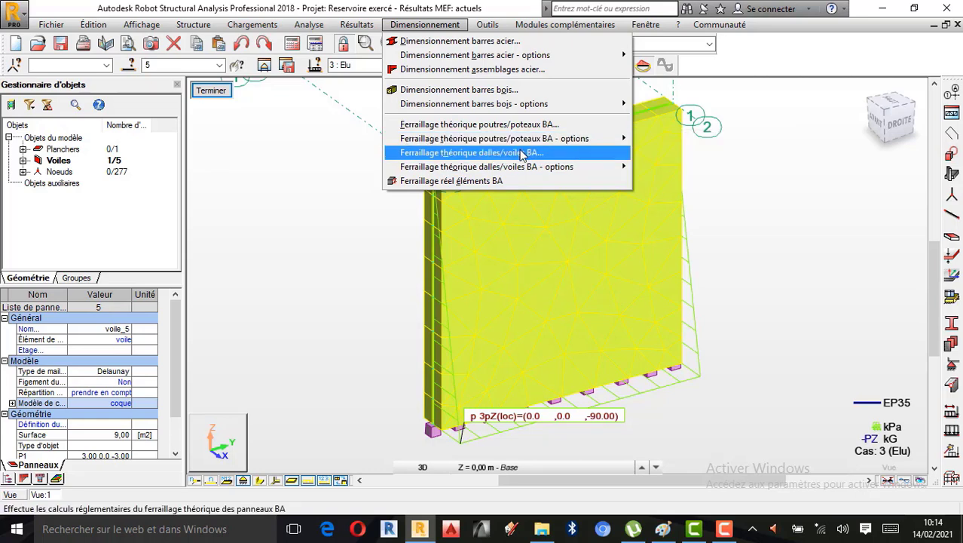
left_click(521, 154)
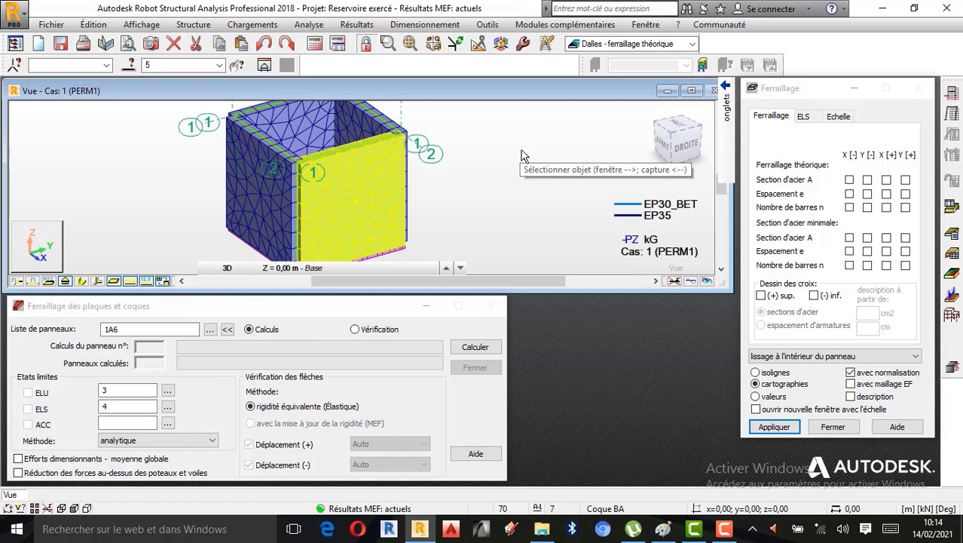
left_click(725, 529)
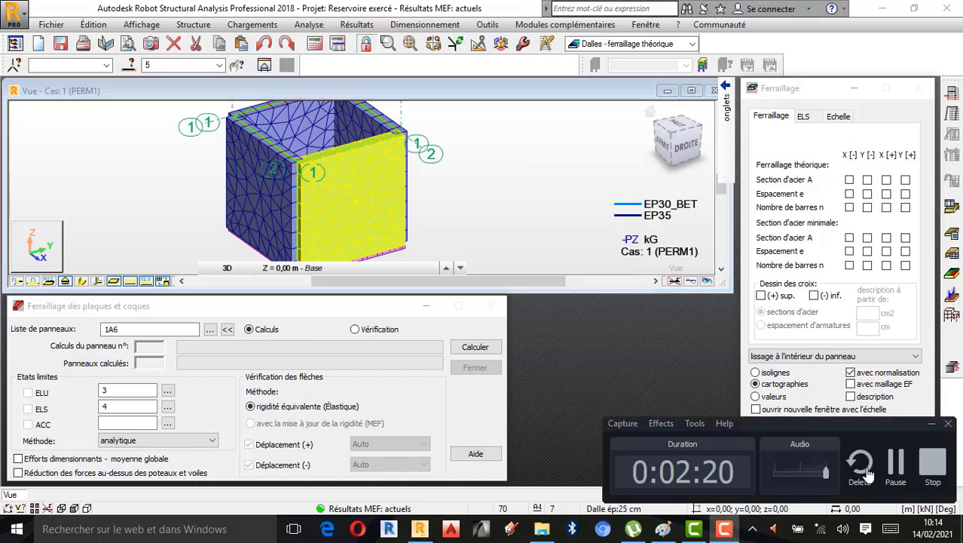
left_click(725, 529)
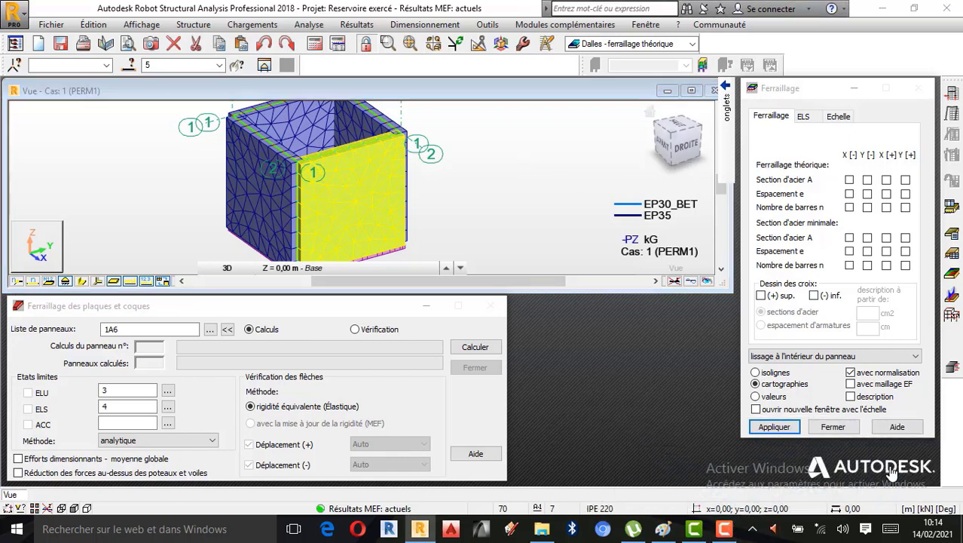
left_click(682, 44)
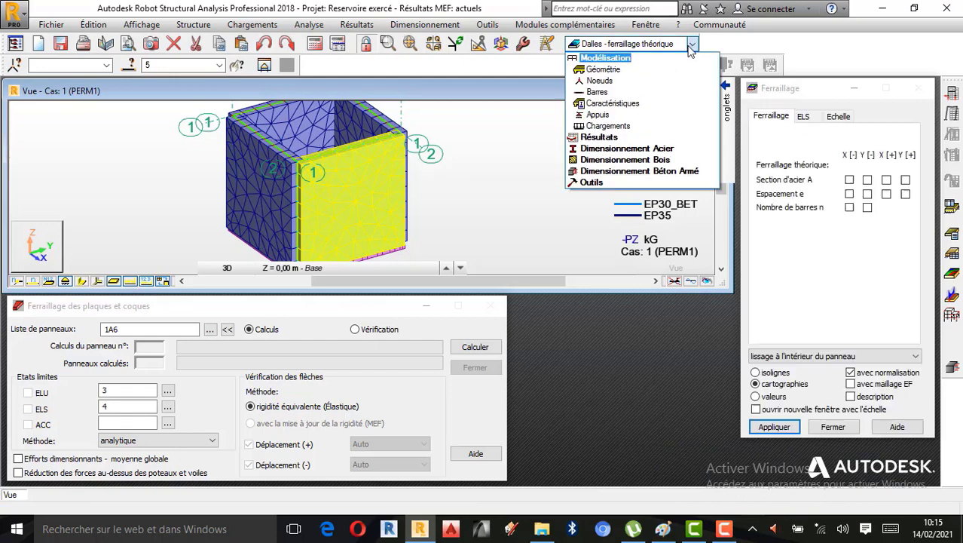
left_click(619, 69)
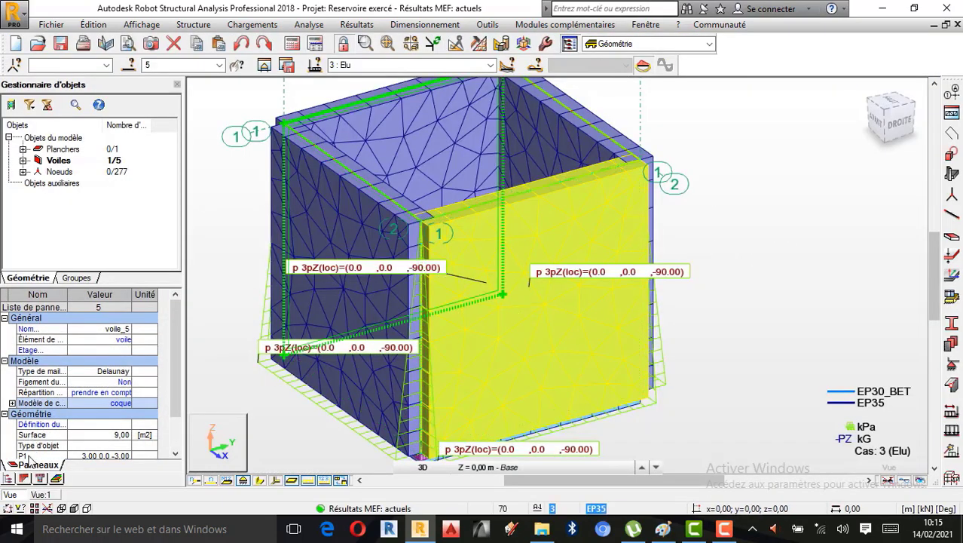
Step: Isolate the still selected wall voile_5 in another new view
left_click(265, 65)
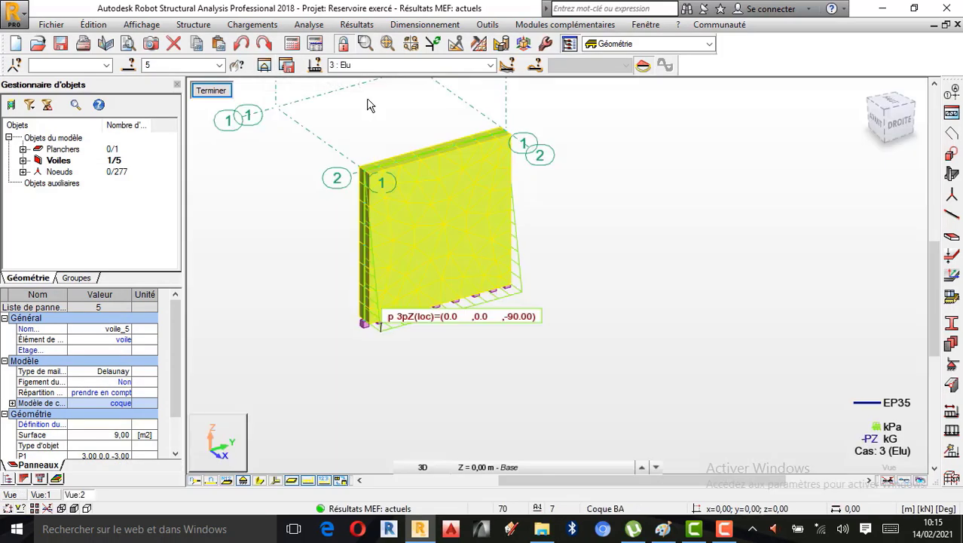
scroll(614, 247, "up", 3)
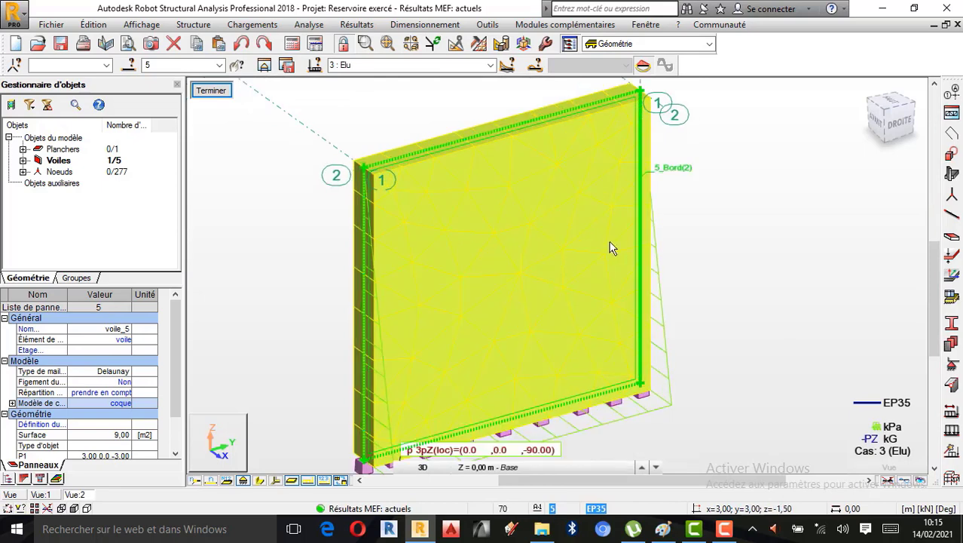
scroll(499, 241, "up", 1)
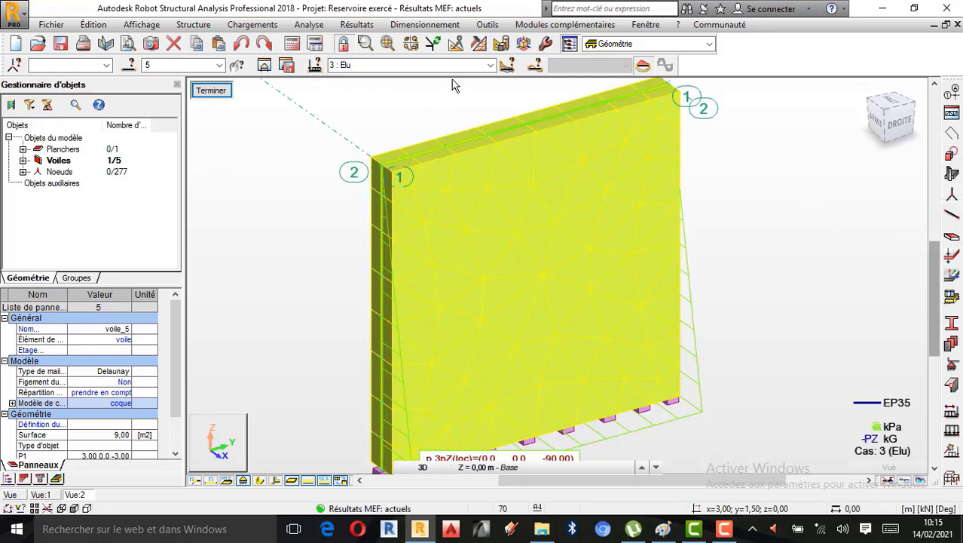
Step: Run the theoretical reinforcement calculation for the RC slabs and walls on panels 1A6 and dismiss the calculation messages
left_click(424, 26)
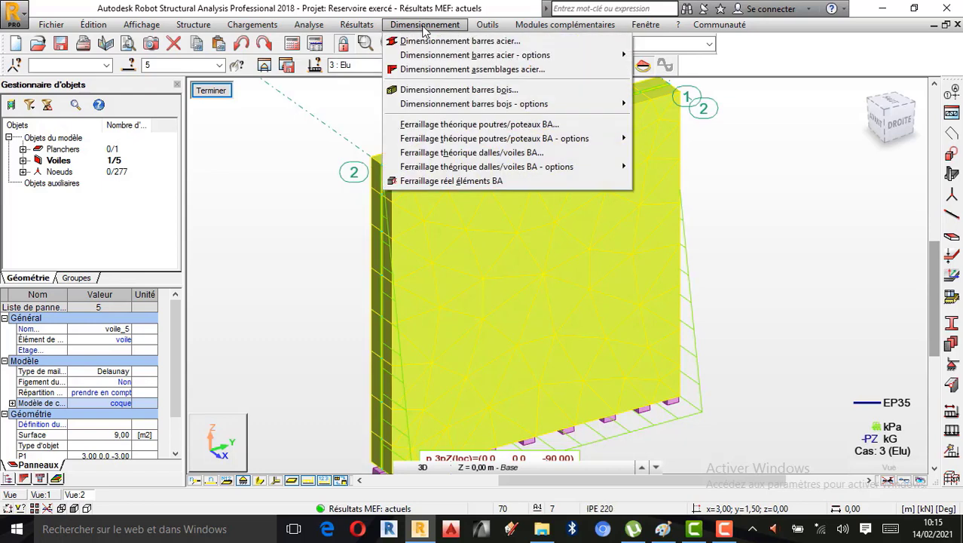
left_click(473, 153)
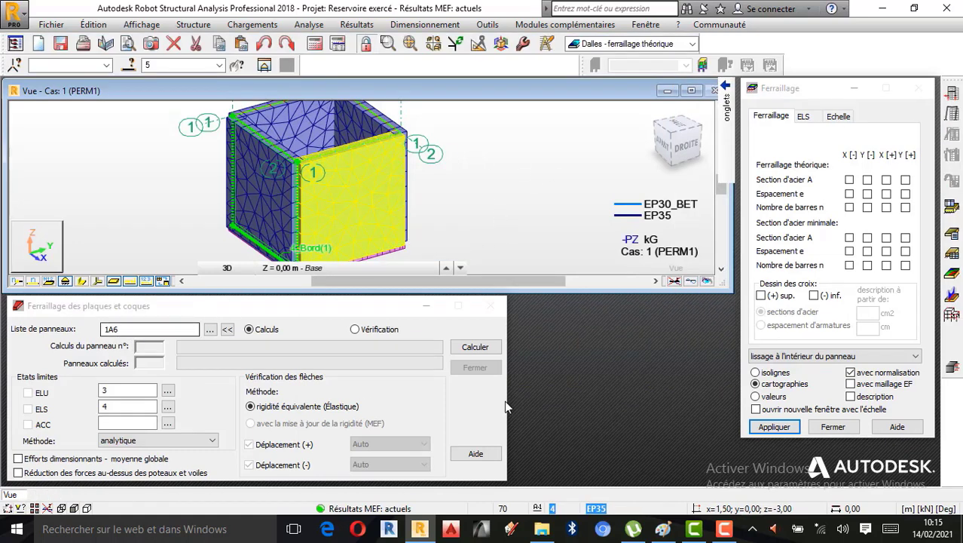
left_click(467, 348)
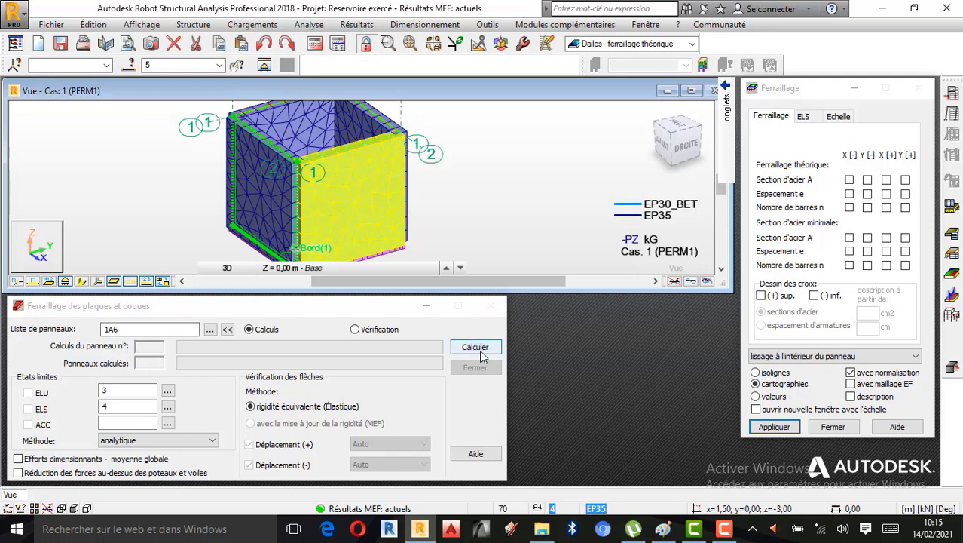
left_click(483, 348)
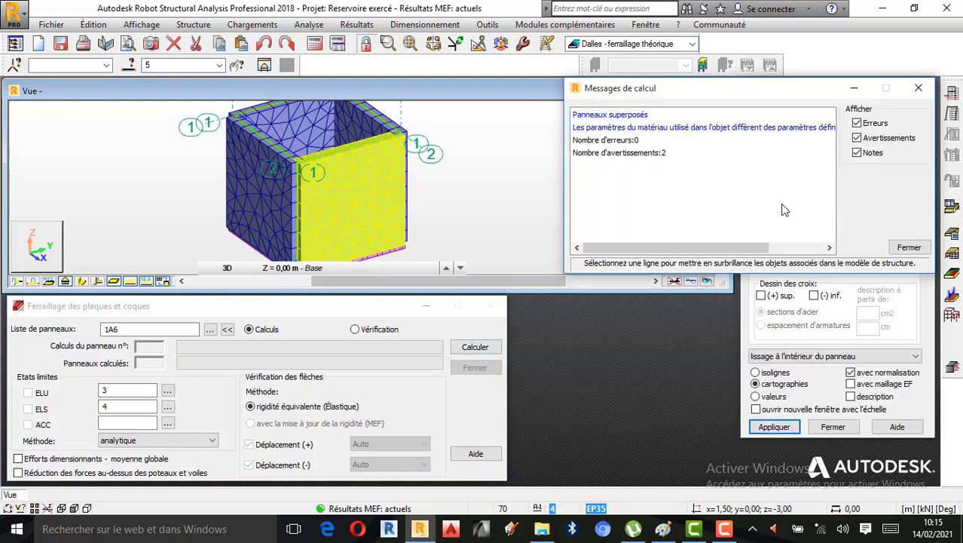
left_click(909, 247)
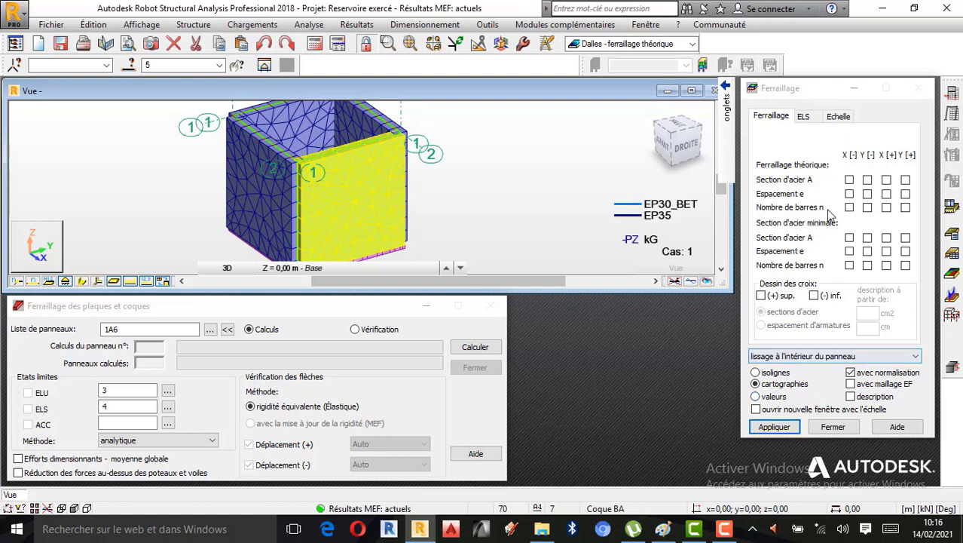
left_click(803, 117)
left_click(835, 117)
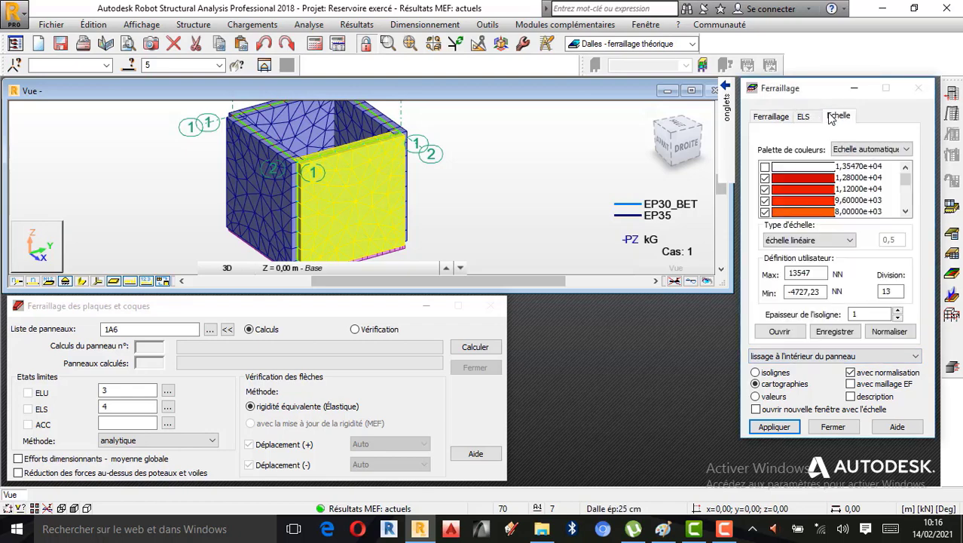
left_click(776, 120)
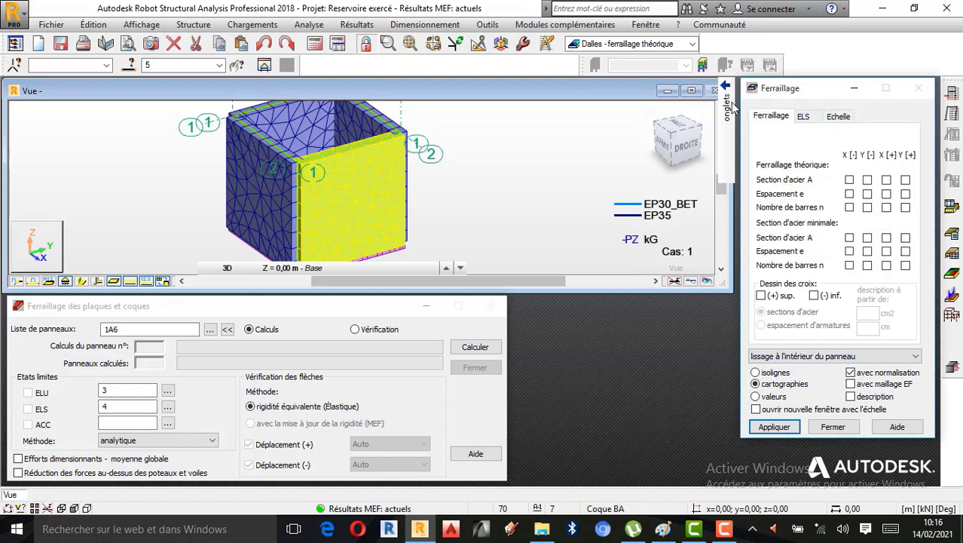
Step: Open the regulatory parameters for theoretical slab and wall reinforcement and edit the Coque BA reinforcement type
left_click(416, 27)
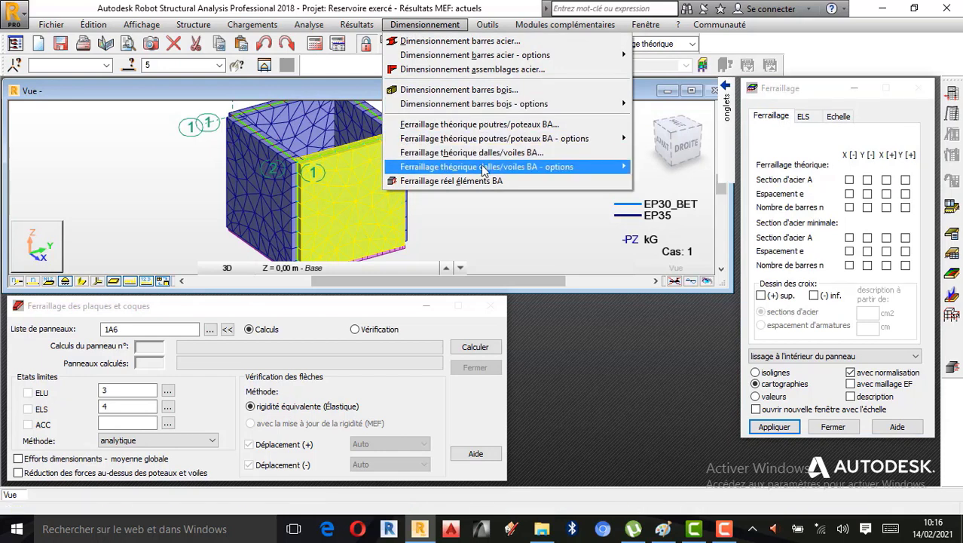
mouse_move(483, 168)
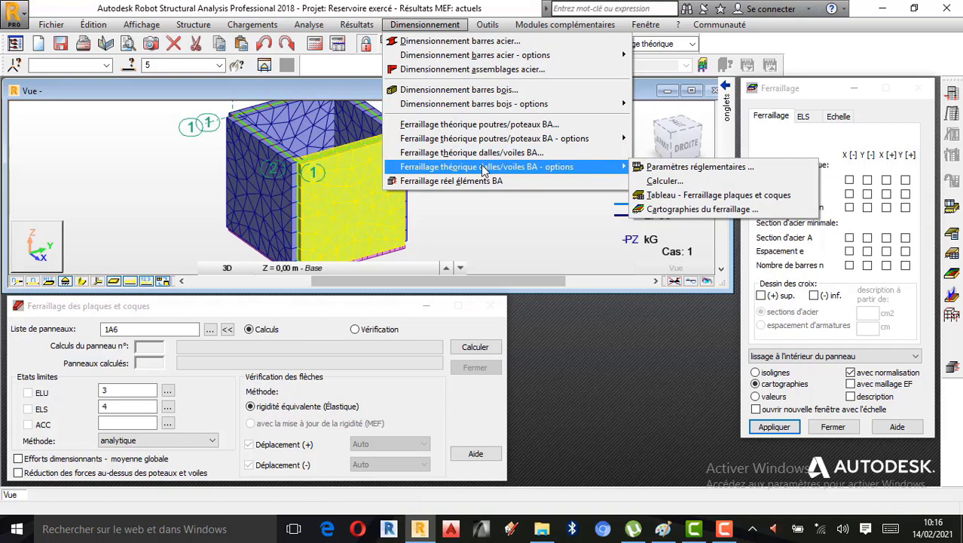
left_click(687, 171)
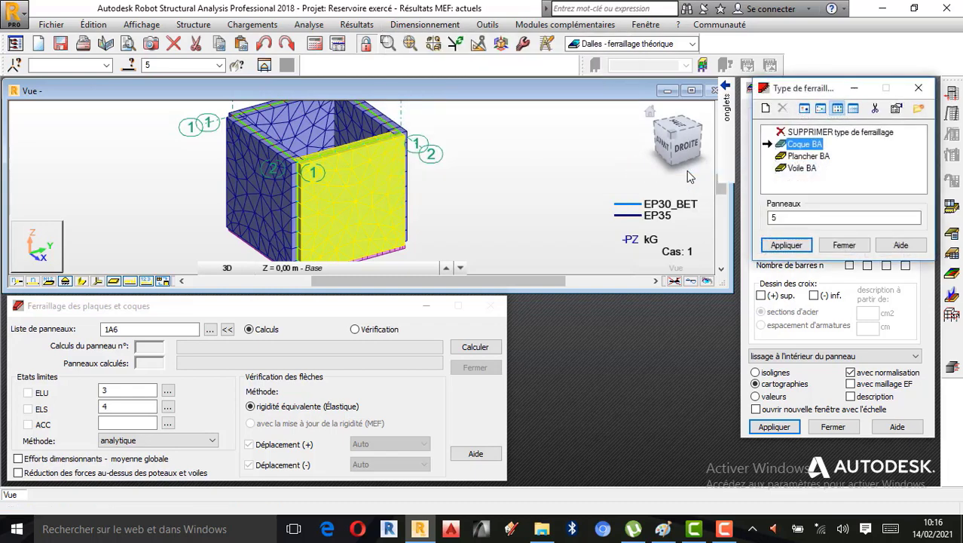
double_click(805, 144)
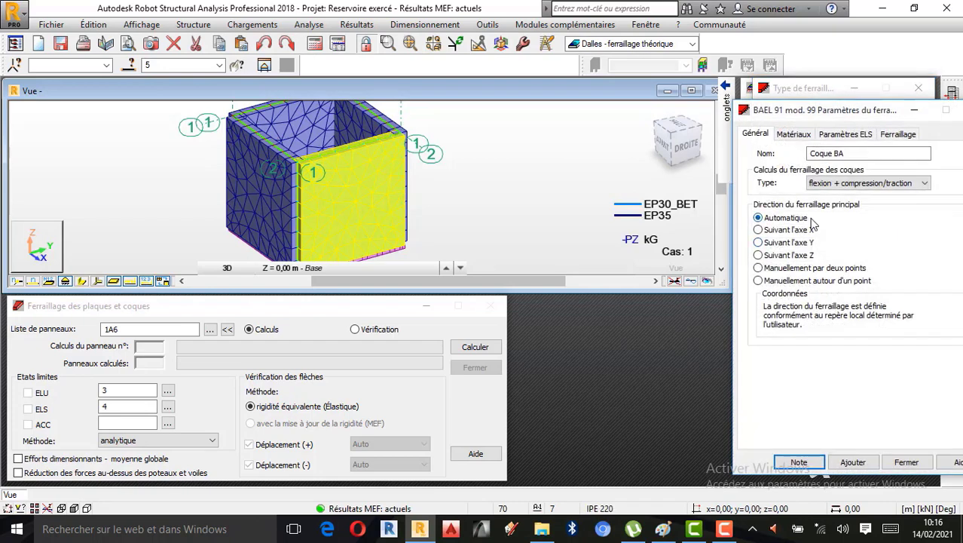
left_click(913, 111)
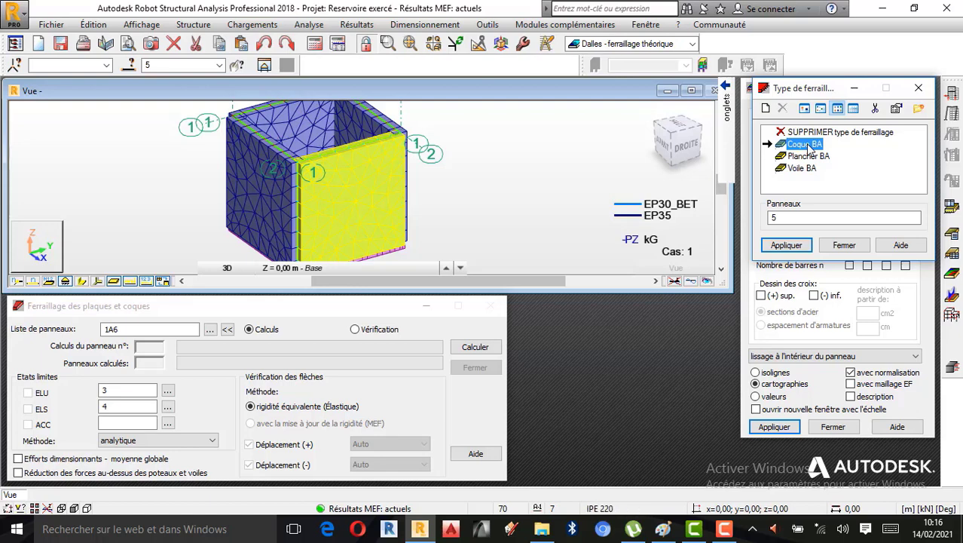
double_click(805, 144)
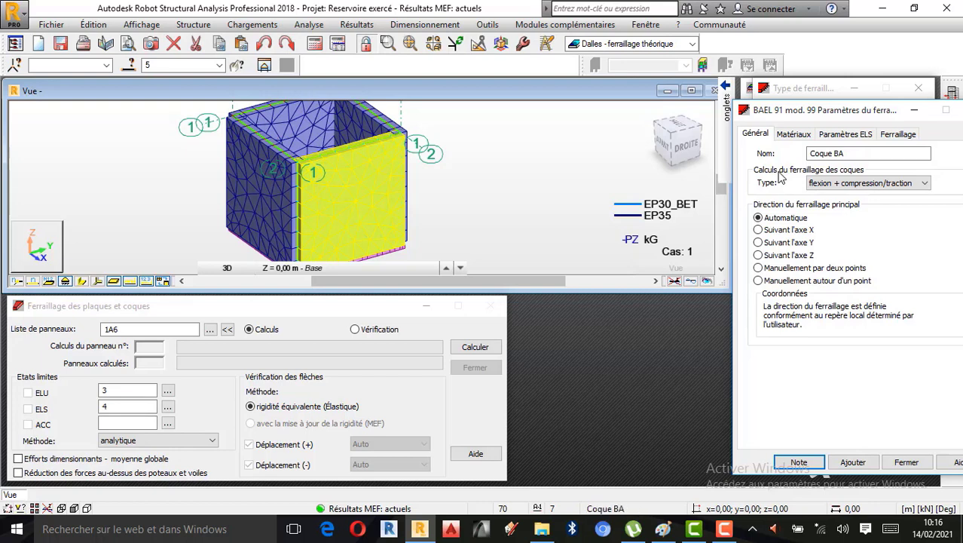
Step: Name the reinforcement type "Mur Voile B.A" and keep flexion + compression/traction as its calculation type
left_click_drag(848, 154, 783, 160)
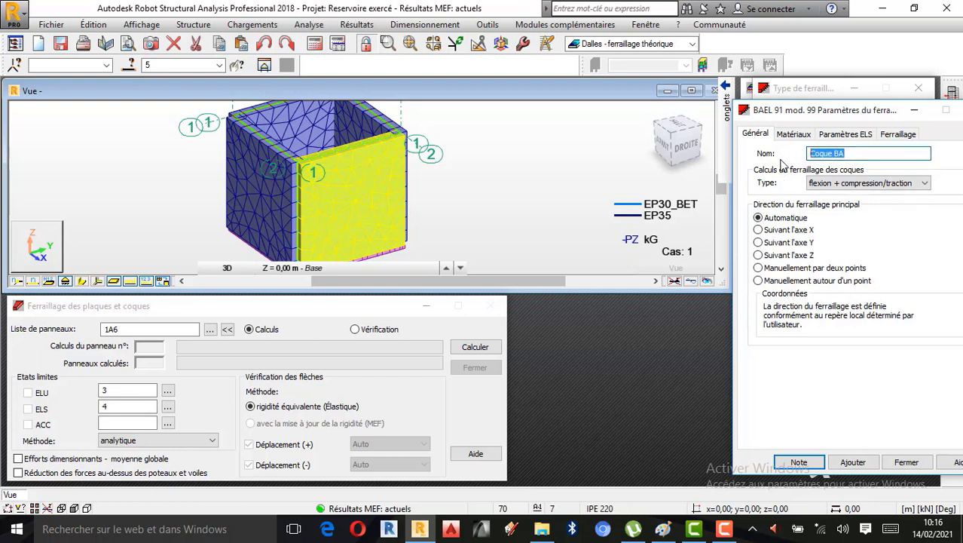
type("M")
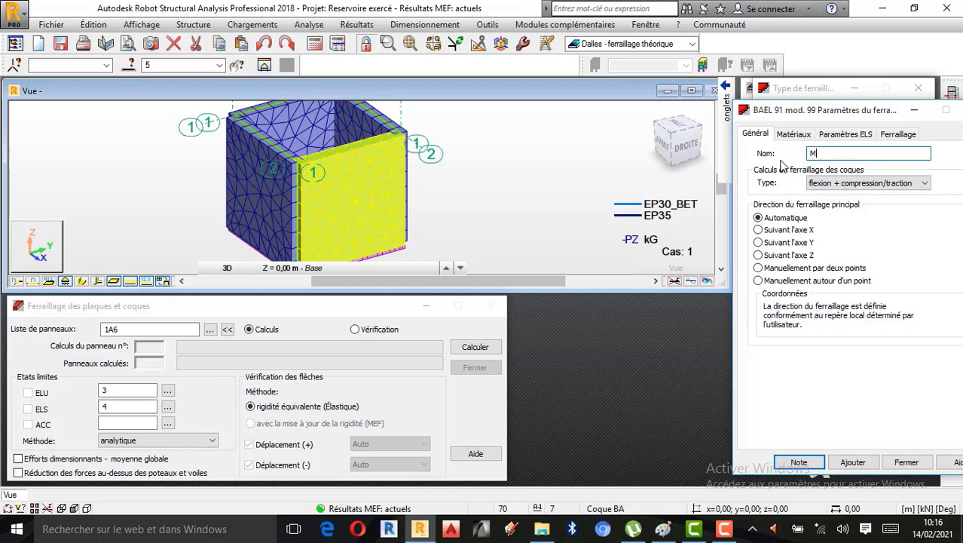
type("ur Voile B.A")
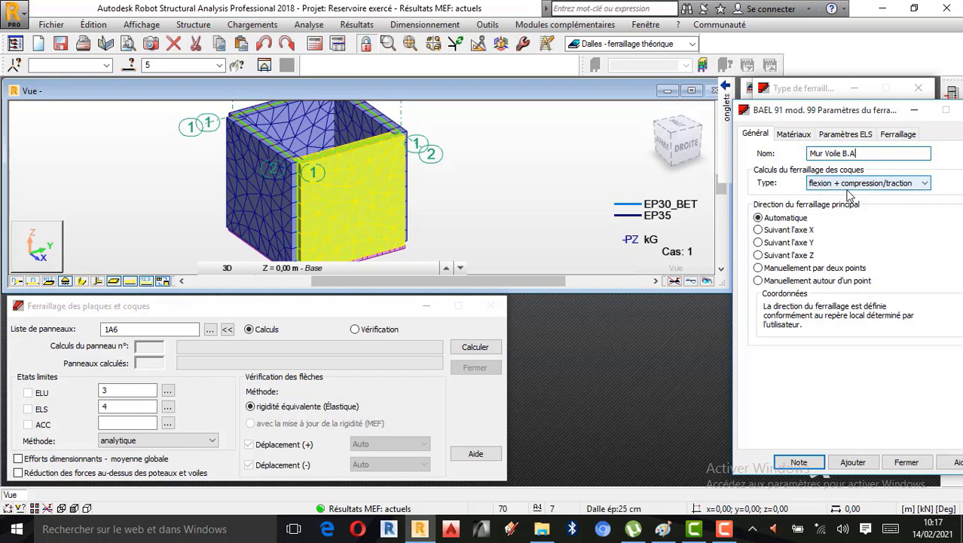
left_click(927, 185)
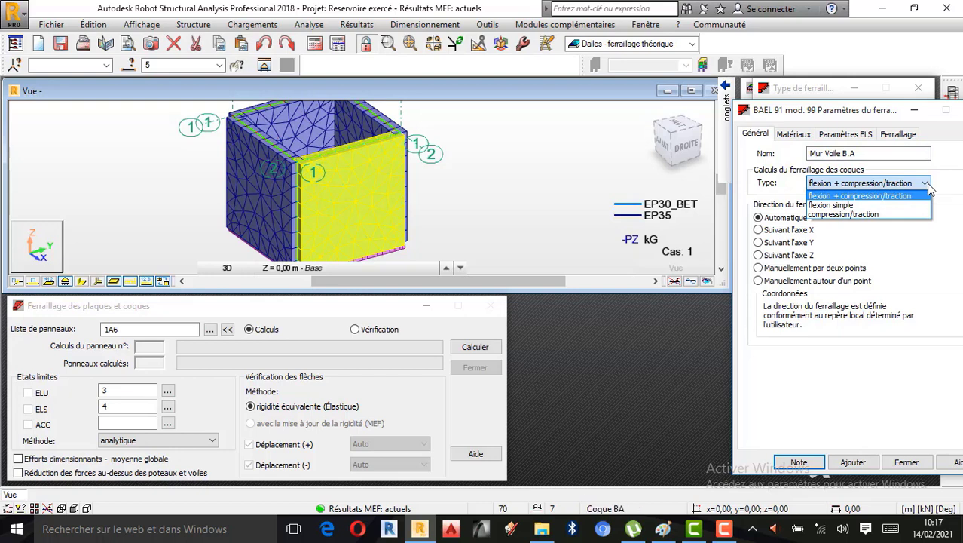
left_click(957, 190)
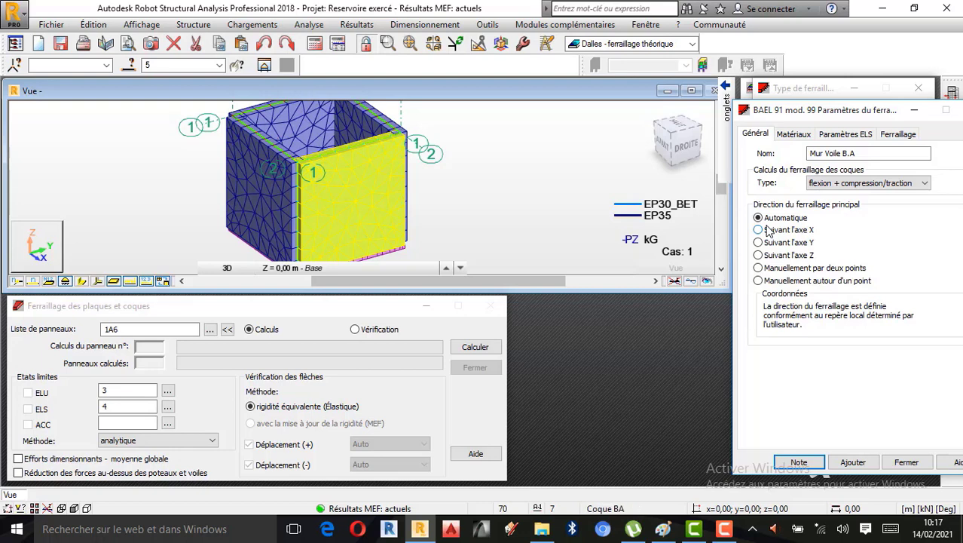
Step: Detach the reinforcement type's concrete from the structure model and choose BETON20 as its concrete
left_click(793, 135)
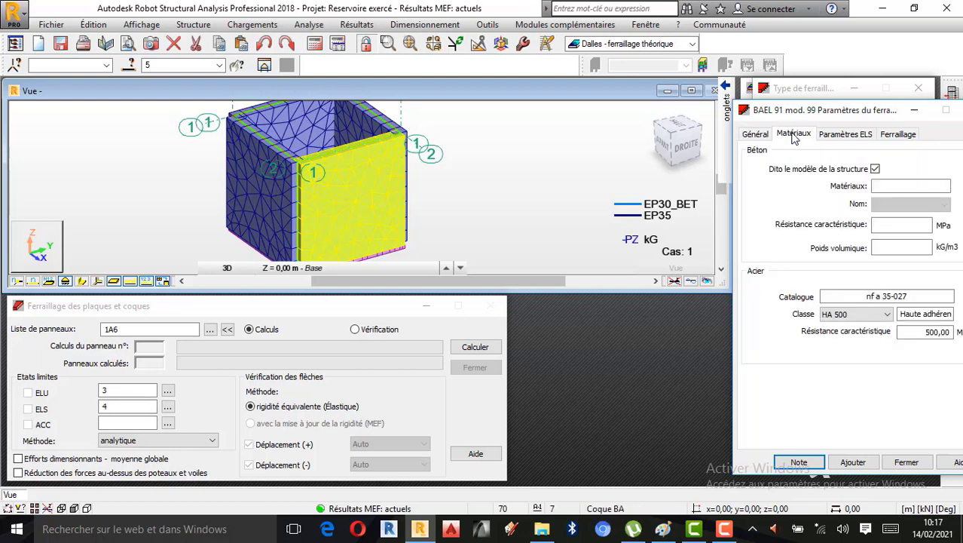
left_click(874, 169)
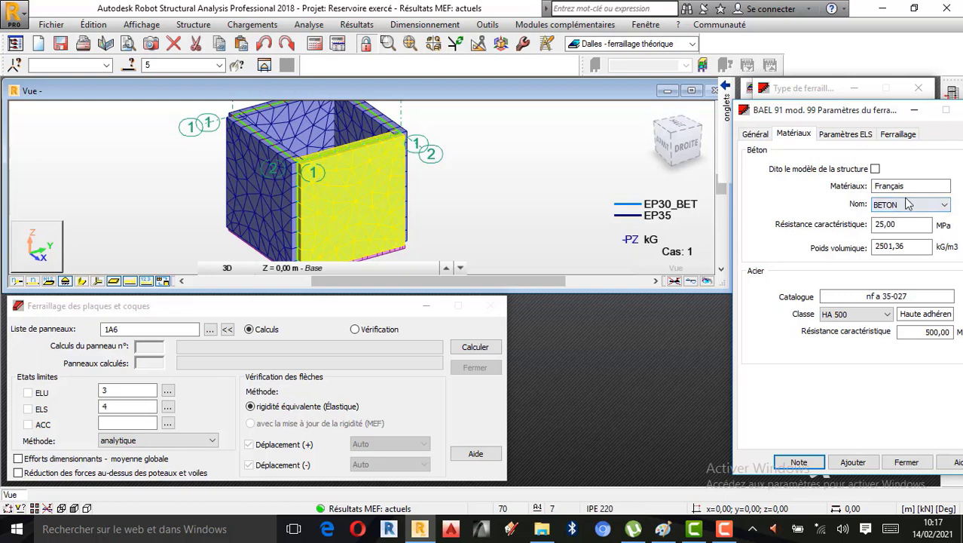
left_click(946, 209)
left_click(939, 216)
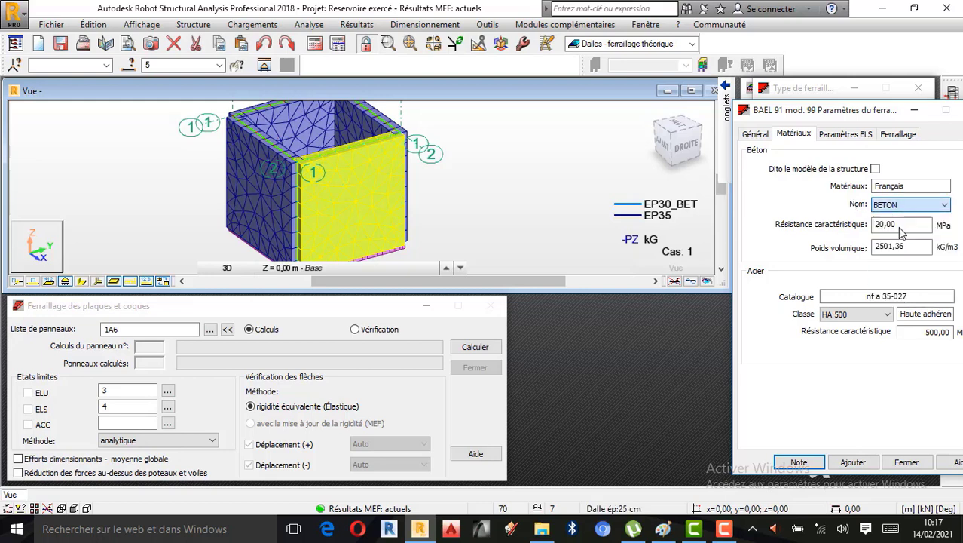
left_click(939, 206)
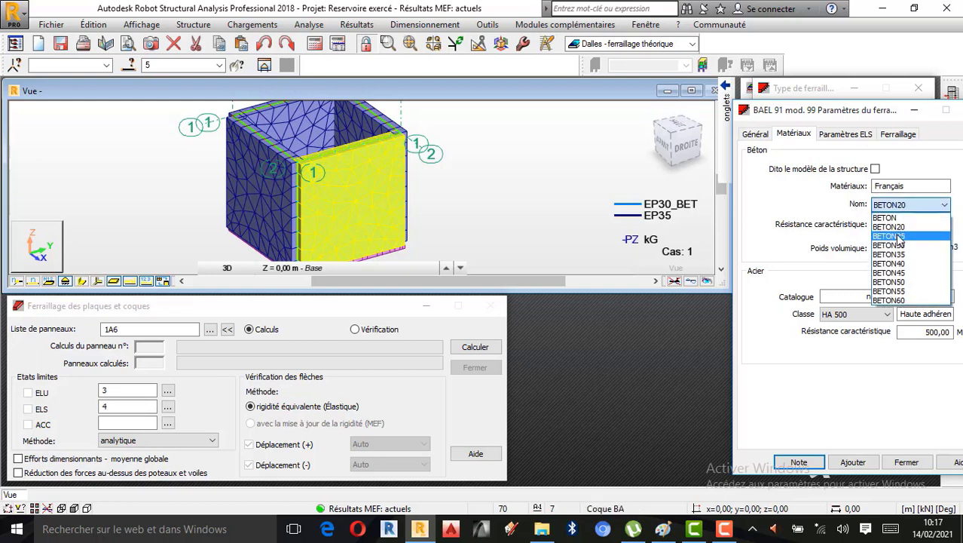
left_click(897, 227)
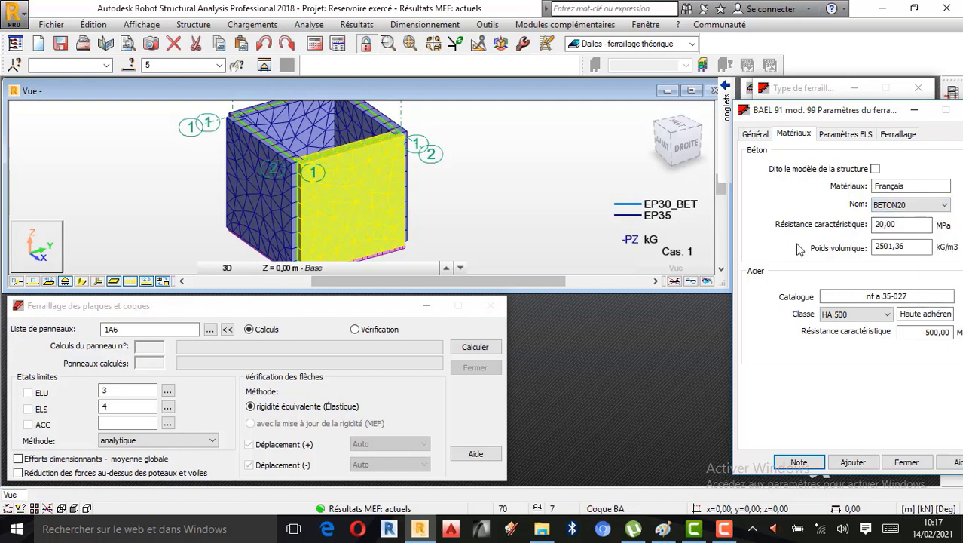
Step: Set the concrete's unit weight to 2500 kg/m3 with the calculator
double_click(899, 246)
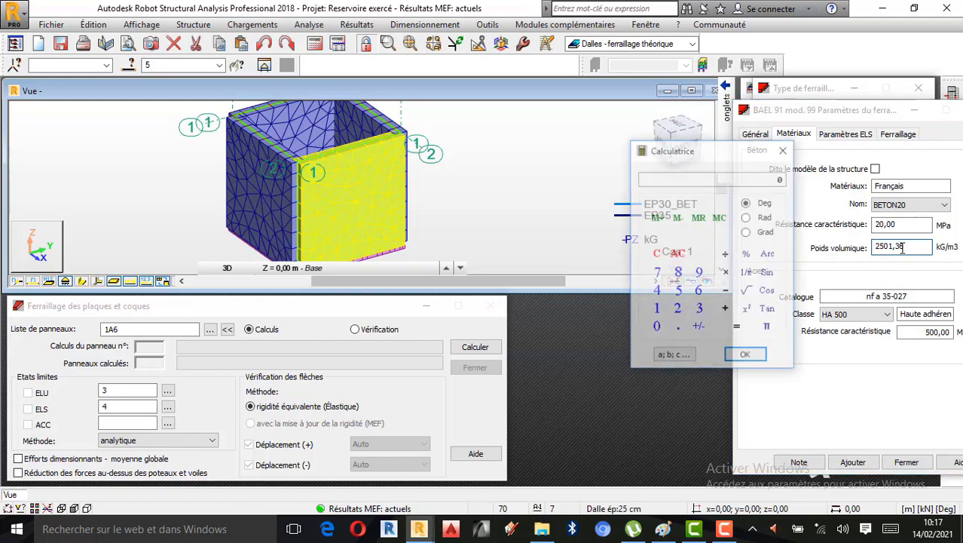
left_click(677, 309)
left_click(677, 290)
double_click(656, 327)
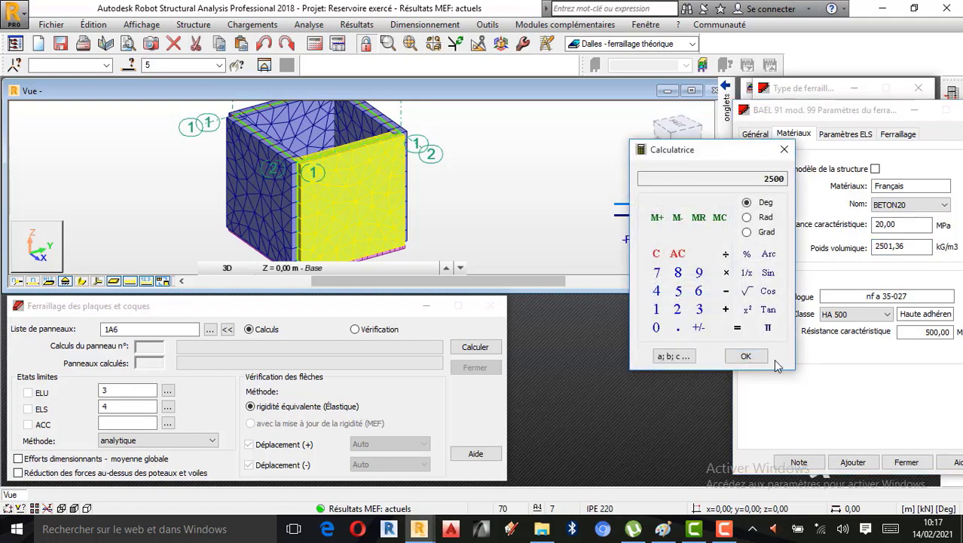
left_click(745, 356)
left_click(783, 149)
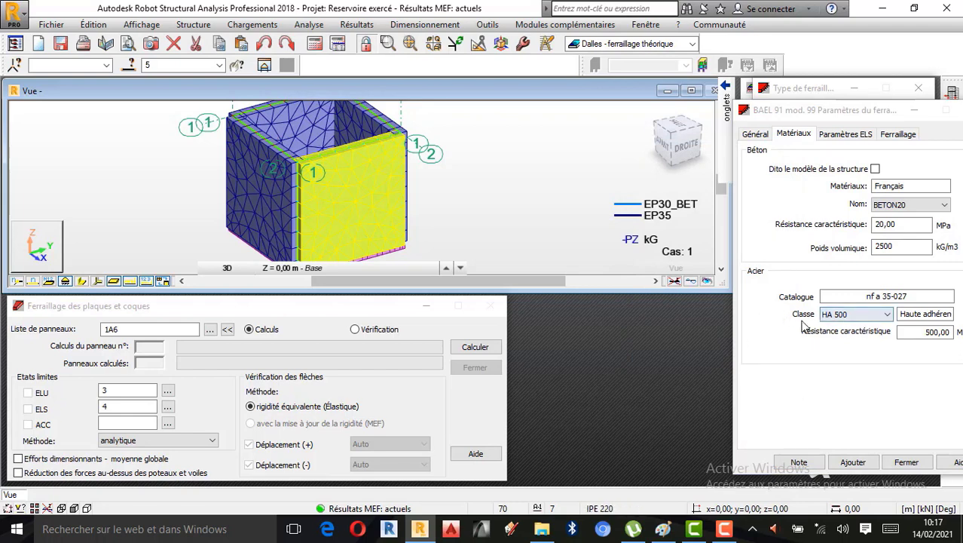
Step: Set the reinforcing steel class of the Mur Voile B.A type to HA 400
left_click(848, 314)
left_click(855, 332)
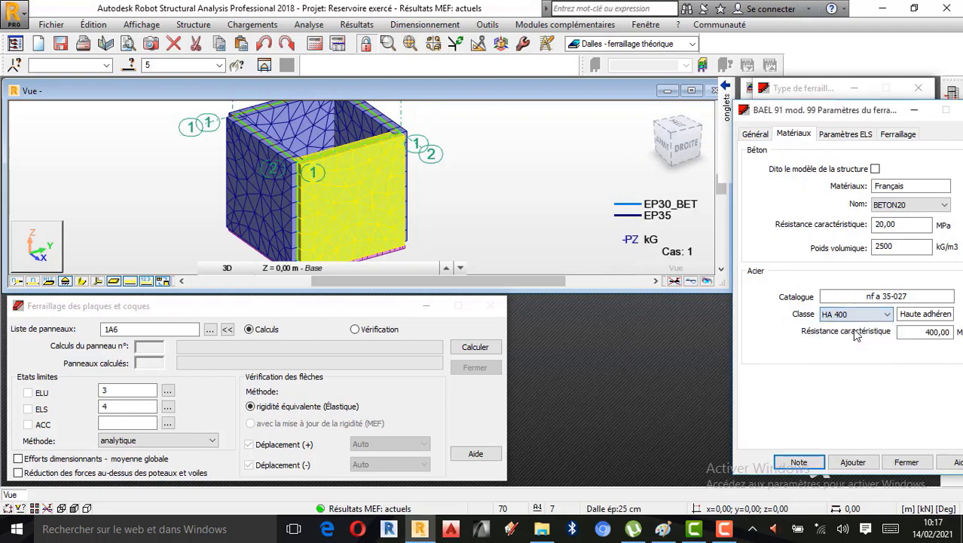
left_click(851, 315)
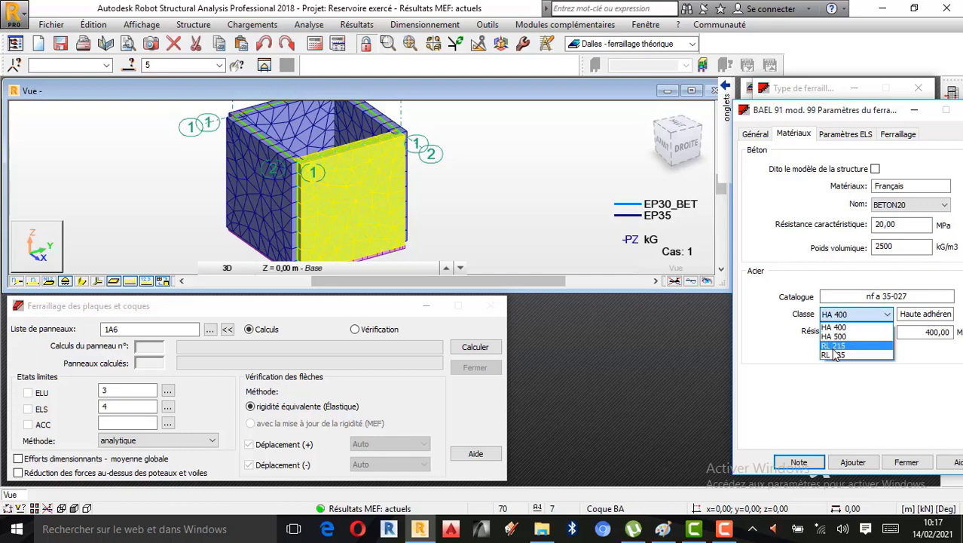
left_click(840, 328)
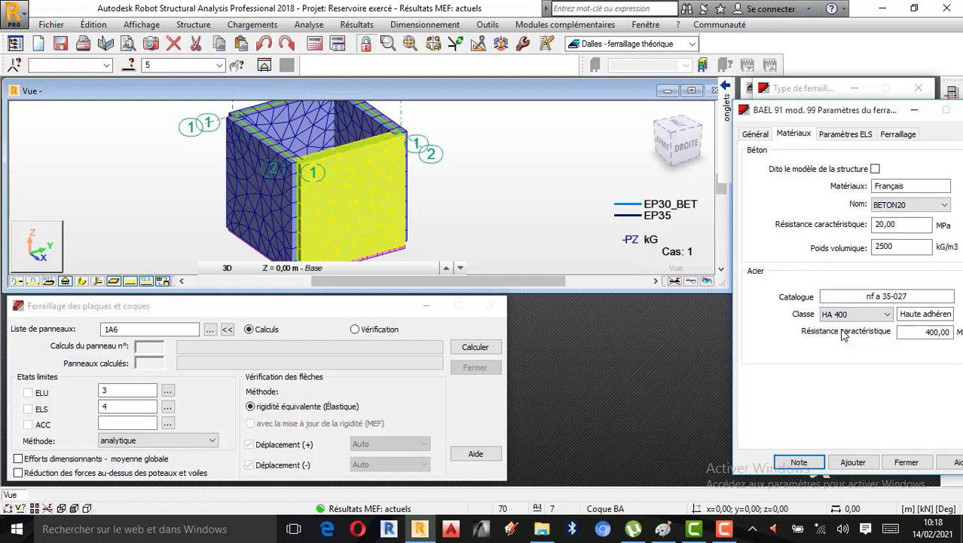
Step: Review the SLS and bar parameters, add Mur Voile B.A to the reinforcement types and close the type definition windows
left_click(844, 140)
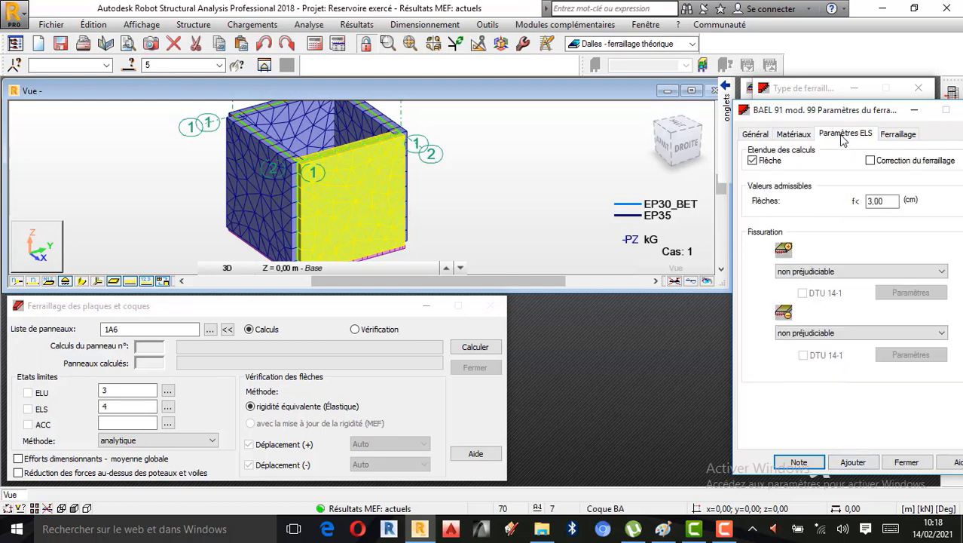
left_click(897, 135)
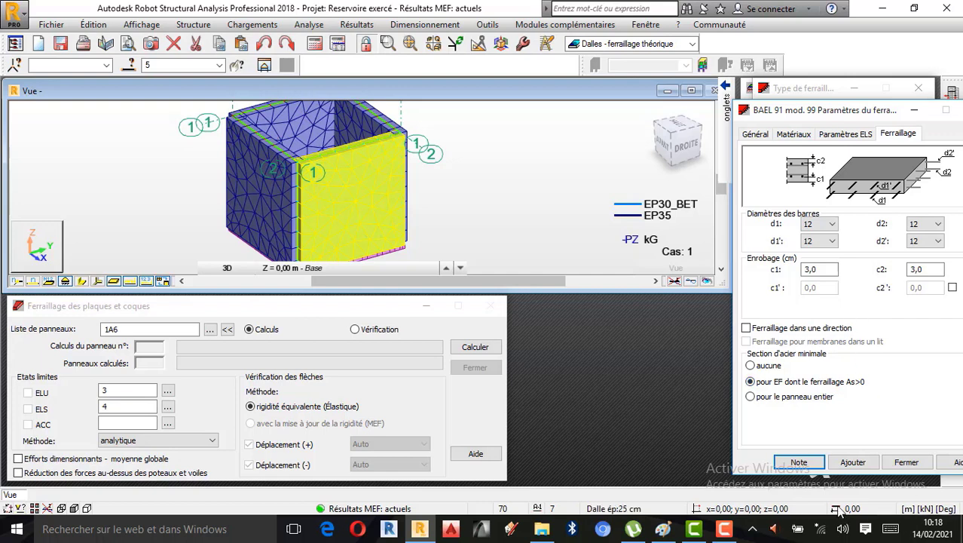
left_click(861, 466)
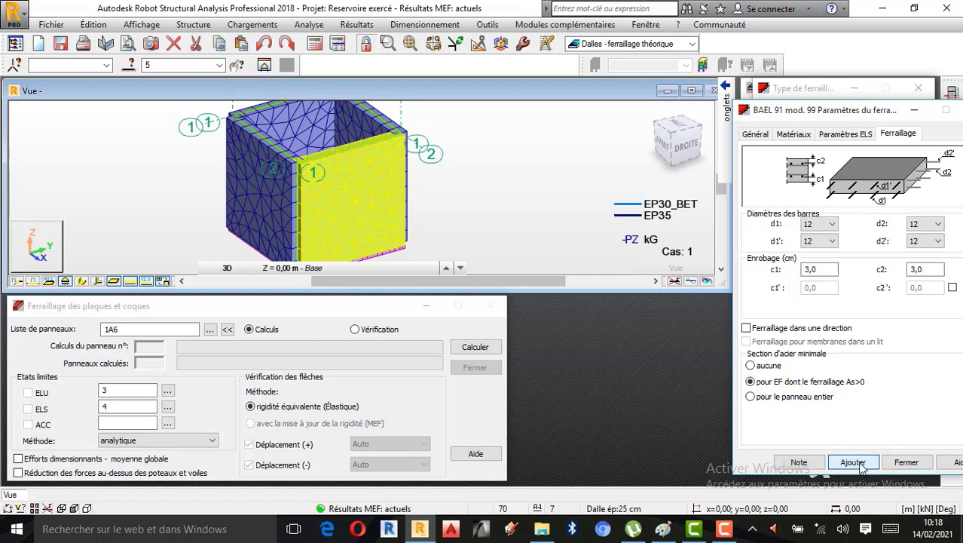
left_click(852, 328)
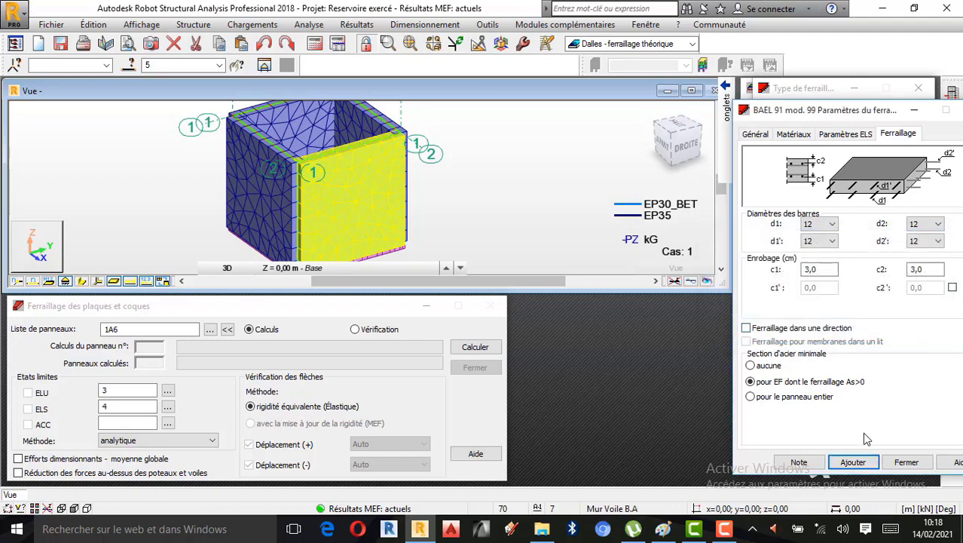
left_click(906, 462)
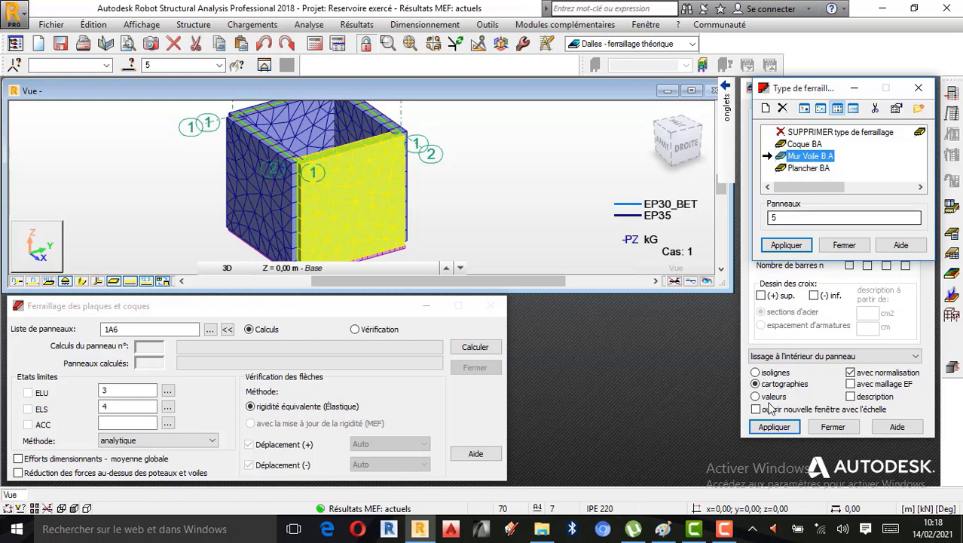
left_click(776, 428)
left_click(776, 428)
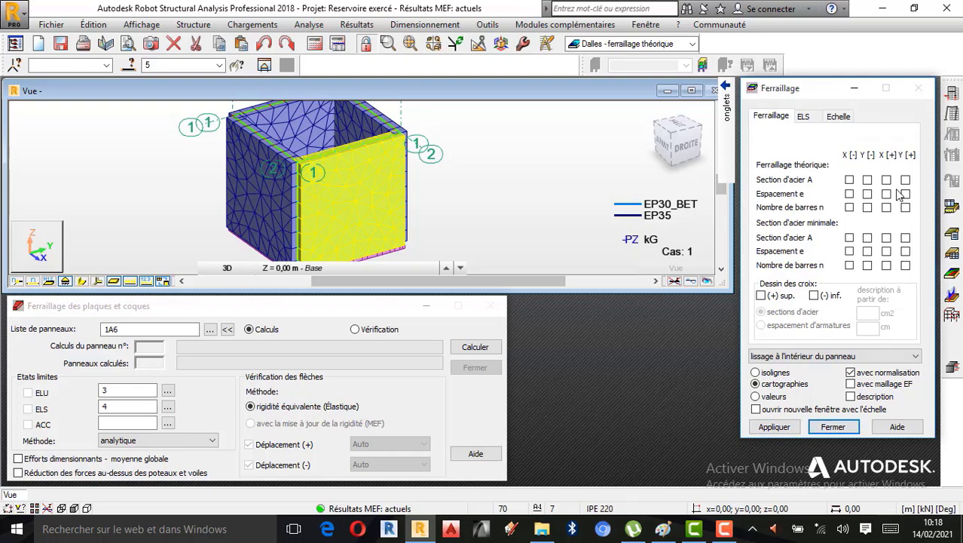
Step: Rerun the theoretical slab and wall reinforcement calculation on panels 1A6
left_click(423, 25)
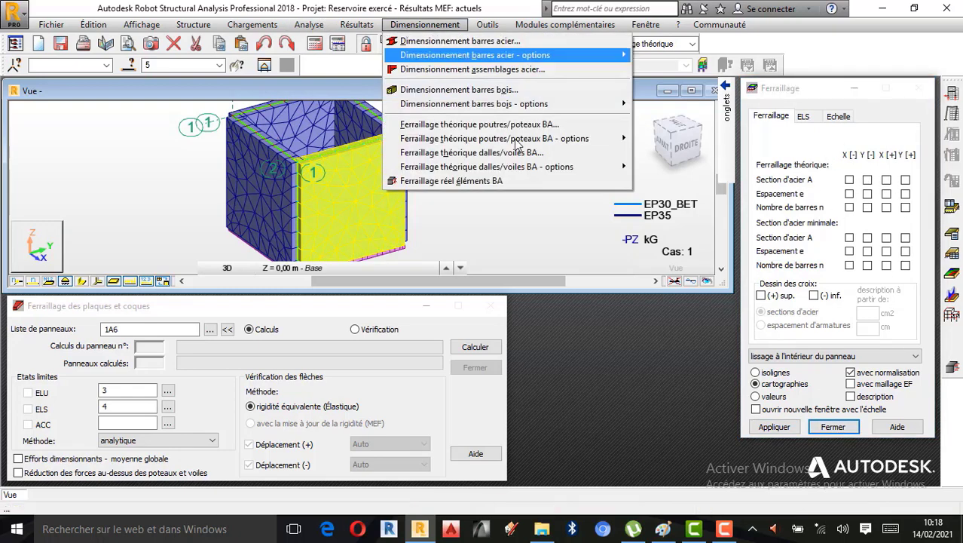
mouse_move(520, 169)
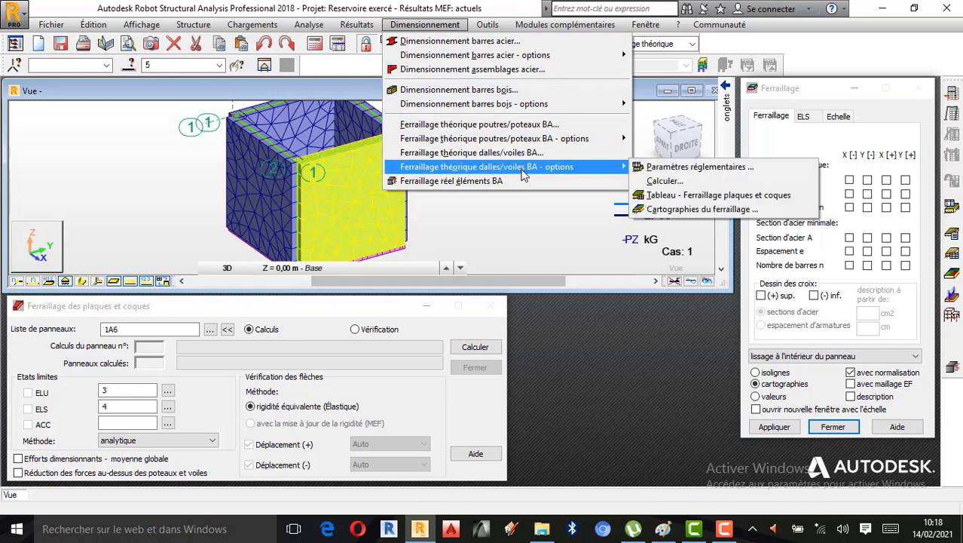
left_click(665, 181)
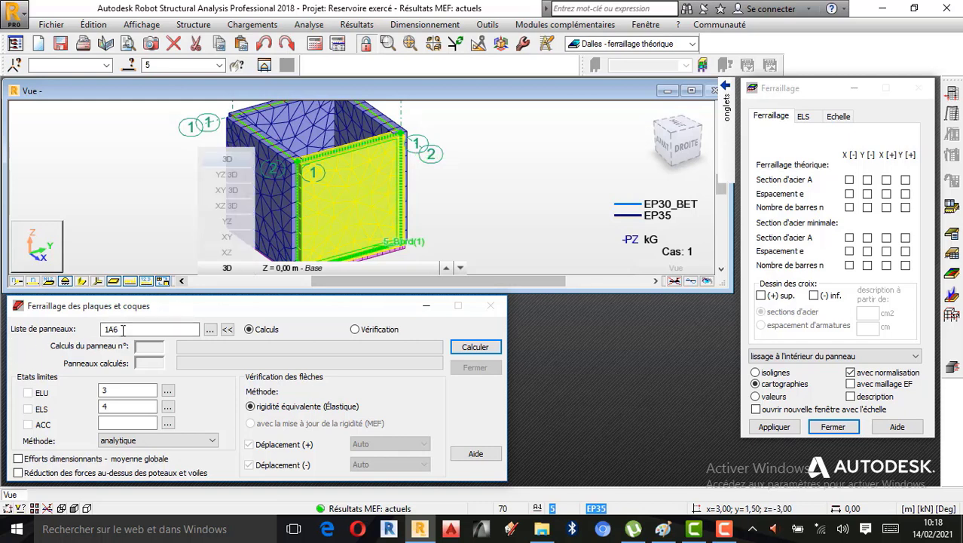
left_click(475, 348)
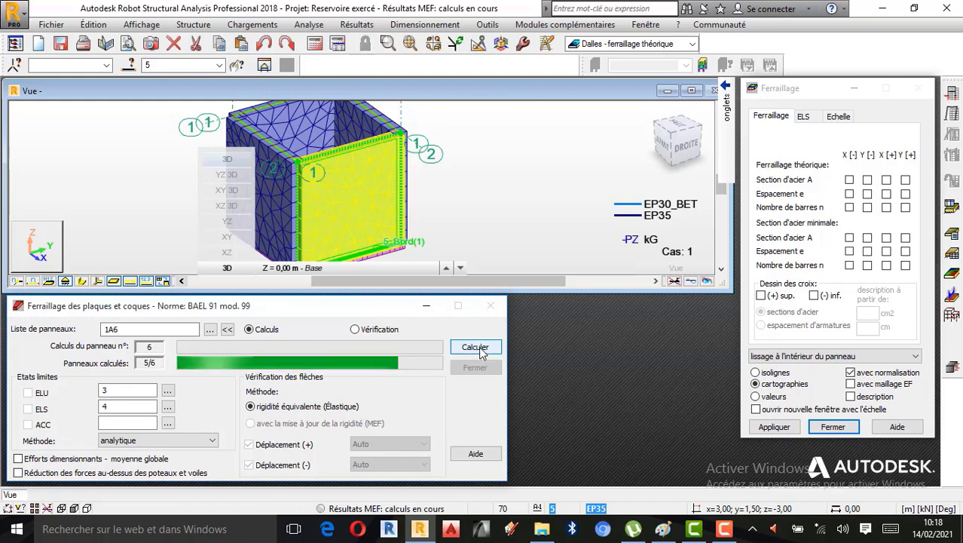
left_click(909, 246)
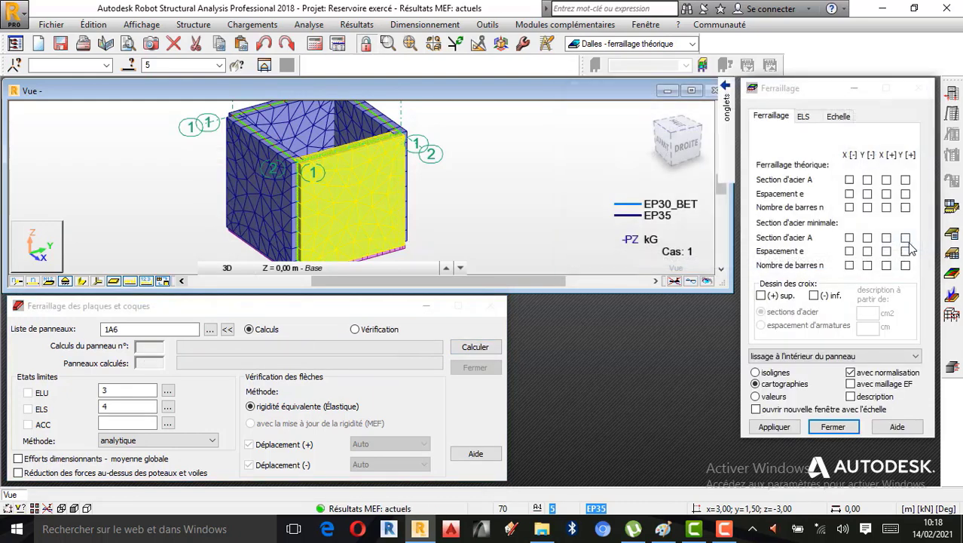
Step: Start the real reinforcement of the RC wall using the manual ELU combination, grouped by storey and by geometry
left_click(432, 27)
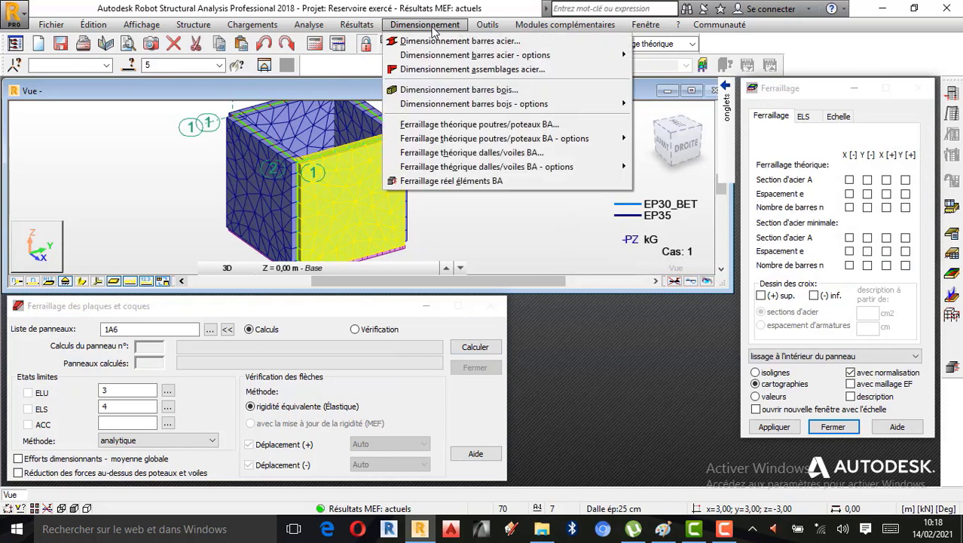
left_click(467, 182)
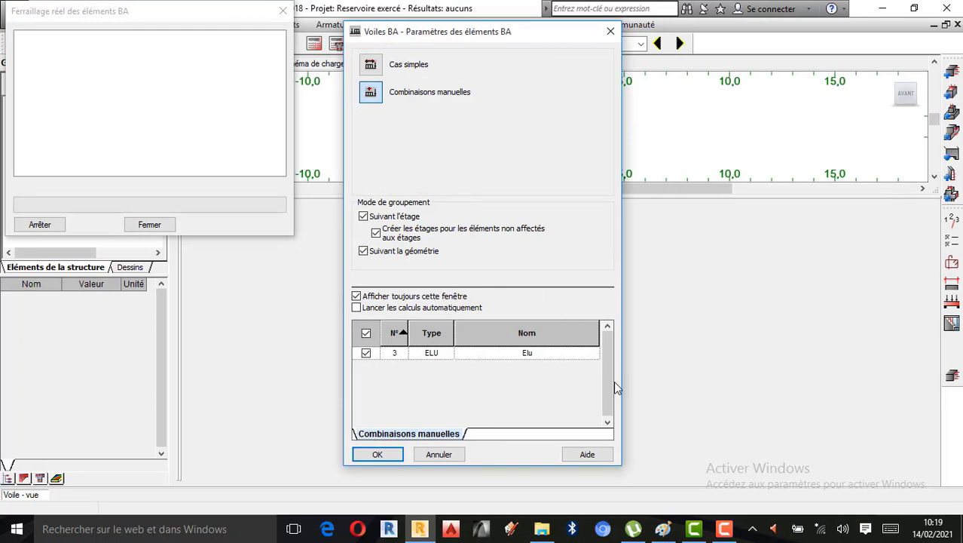
left_click(725, 528)
left_click(910, 469)
left_click(381, 452)
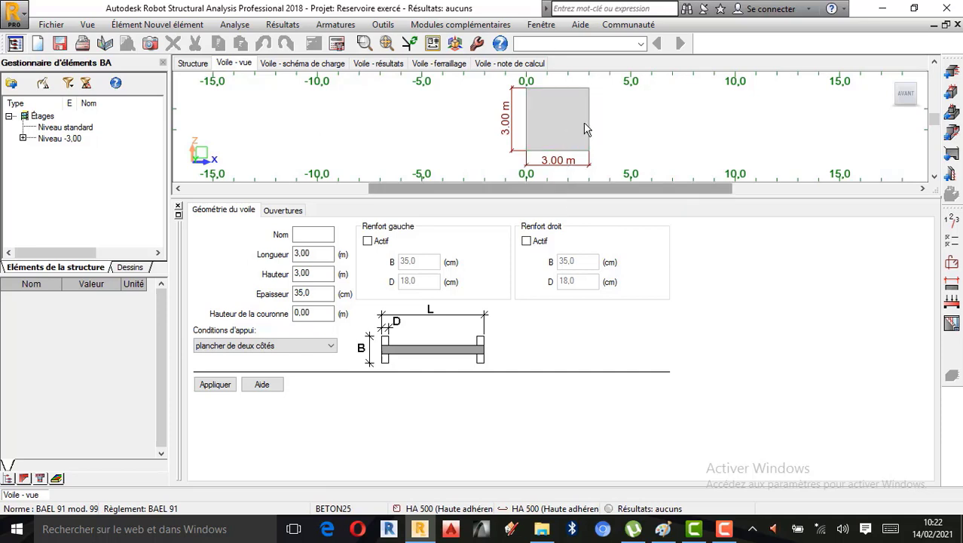
scroll(560, 138, "up", 1)
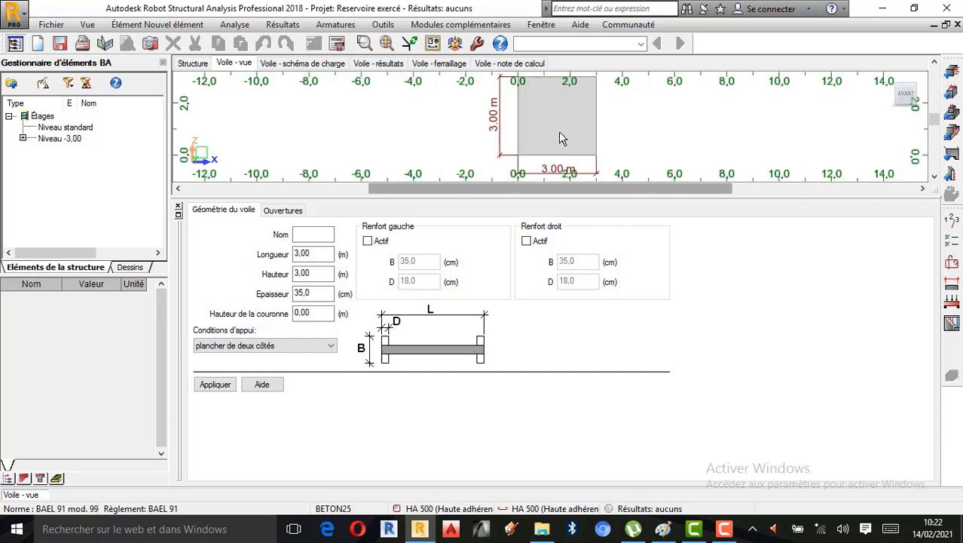
scroll(534, 153, "down", 1)
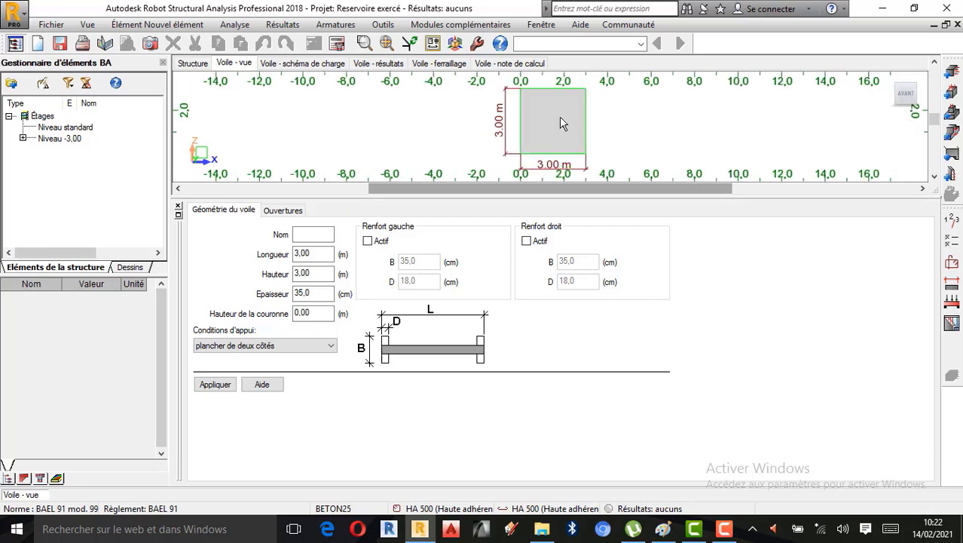
scroll(559, 116, "up", 1)
scroll(536, 129, "down", 1)
scroll(536, 131, "down", 1)
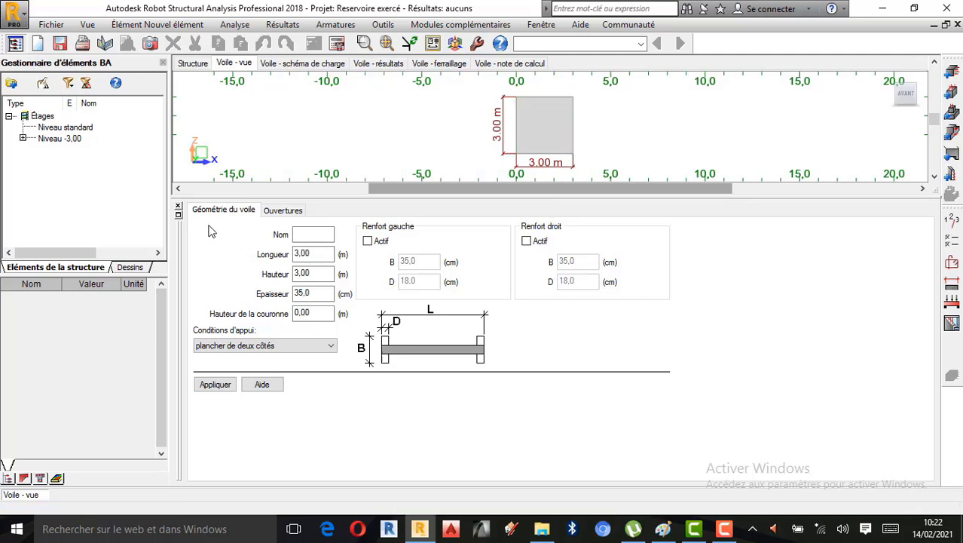
Step: Name the wall "Mur Voile B.A" in its geometry and keep "plancher de deux côtés" as the support condition
left_click(313, 240)
type("Mu")
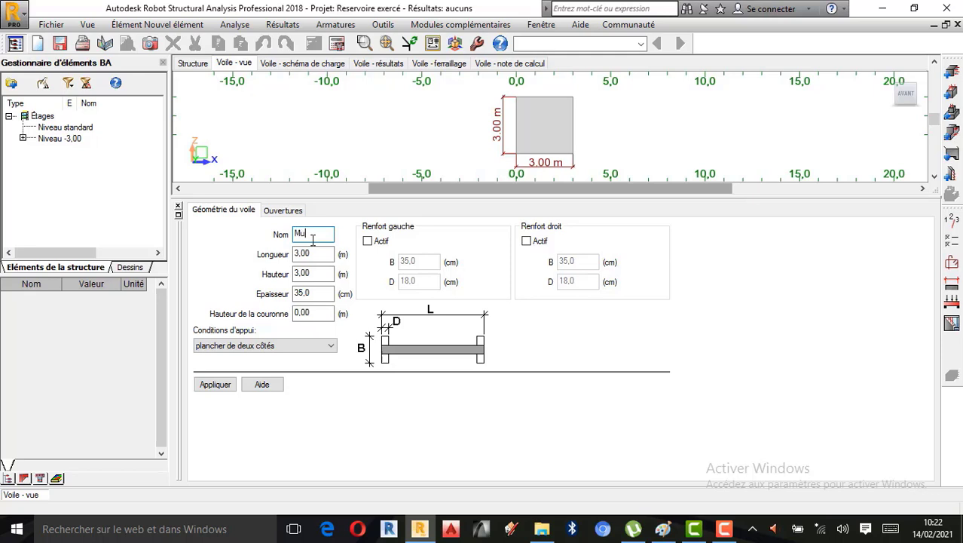
type("r v")
key("BackSpace")
type("VO")
key("BackSpace")
type("oile B.A")
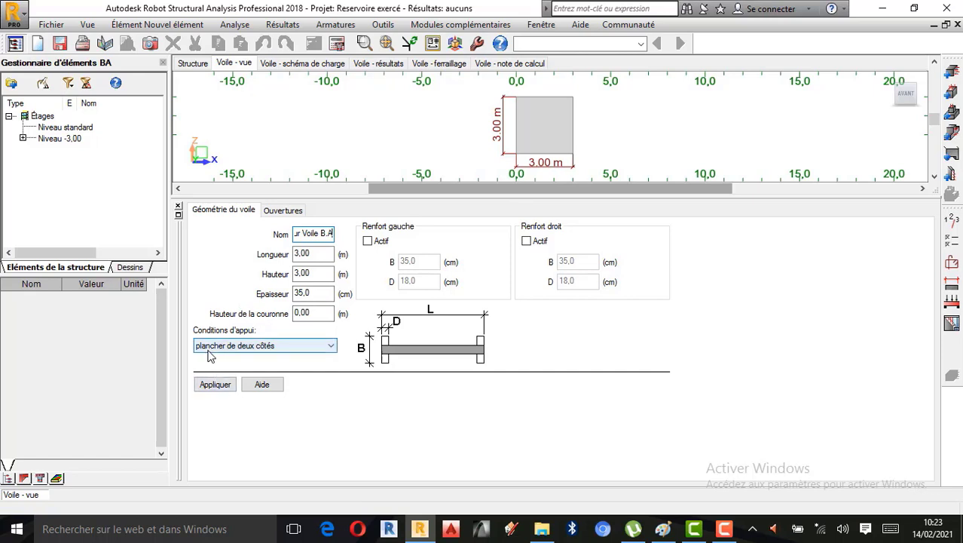
left_click(326, 346)
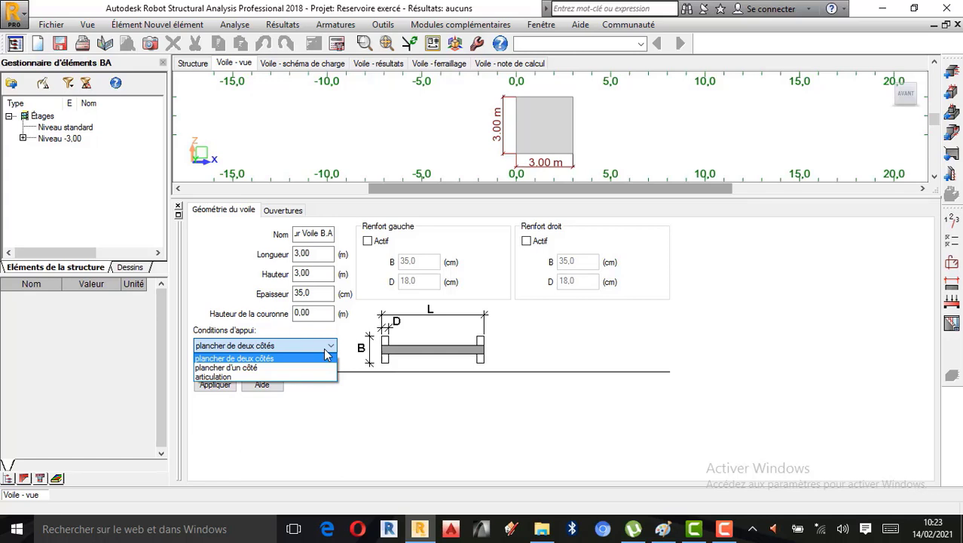
left_click(325, 348)
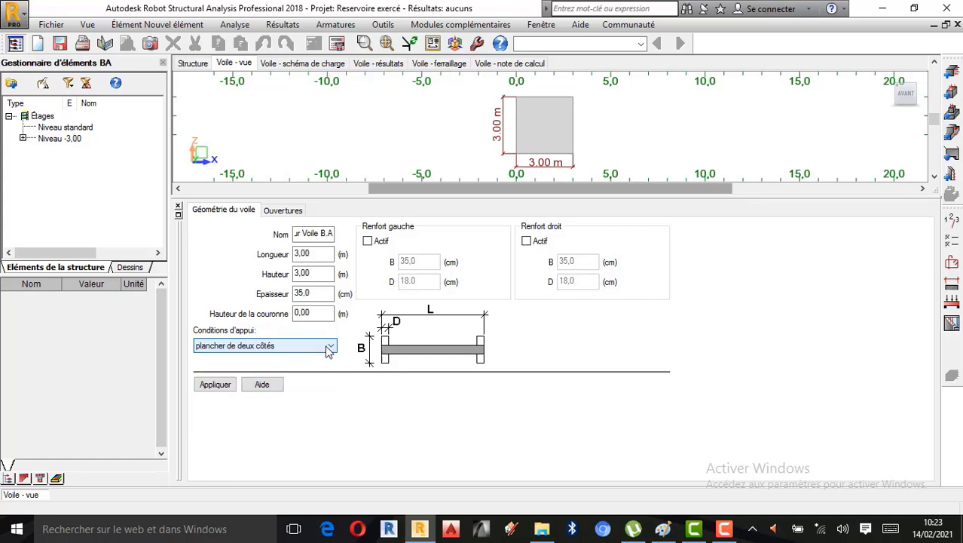